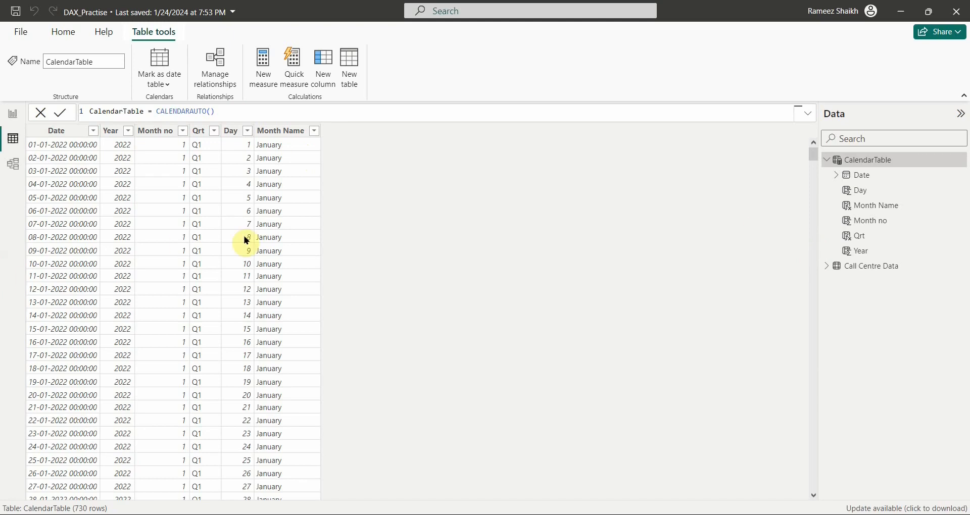
- Open the Call Centre Data table and examine its answered and abandoned call columns
left_click(832, 164)
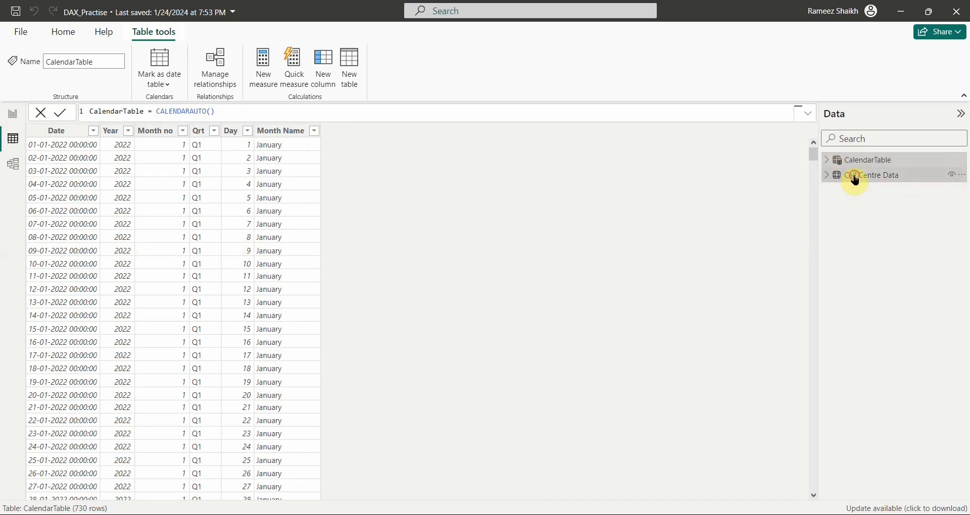
left_click(859, 176)
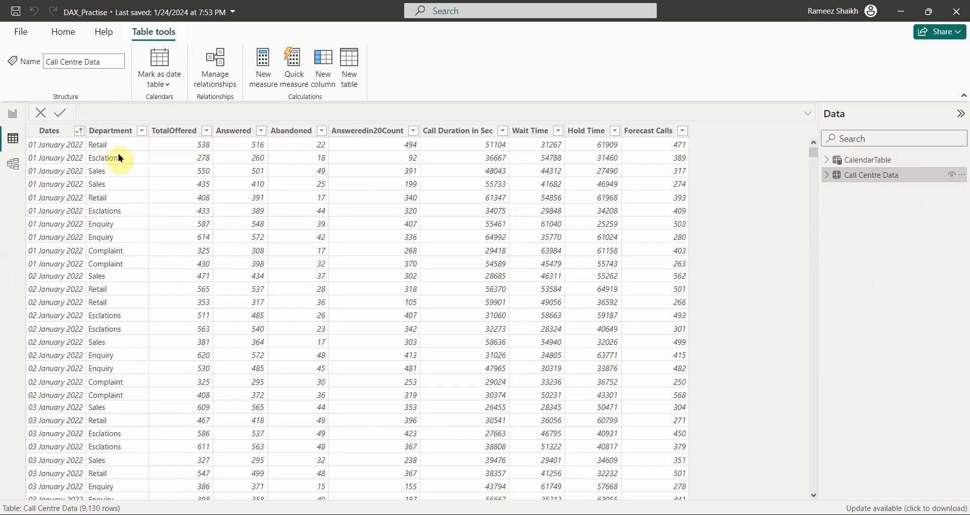
left_click(258, 140)
left_click(281, 146)
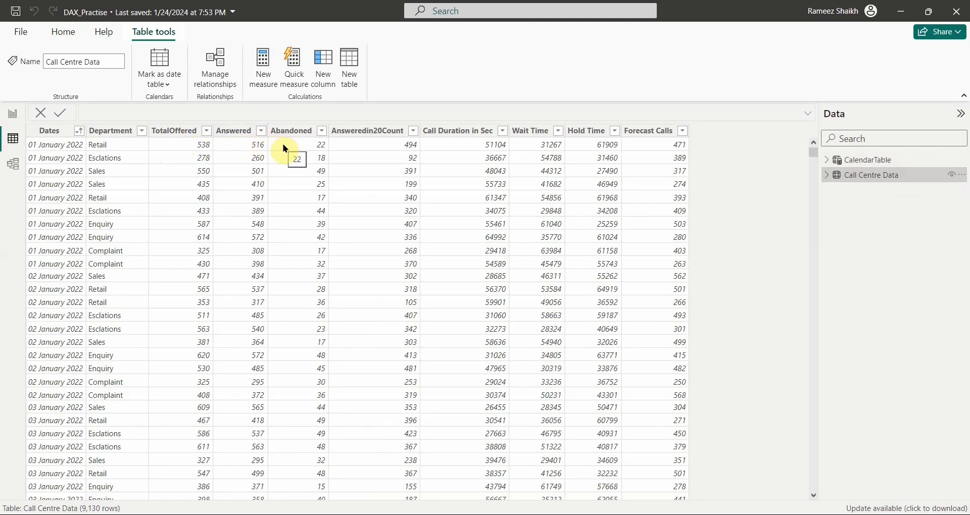
- Add a matrix visual below the title on report Page 3 with the CalendarTable Date hierarchy as rows
left_click(13, 113)
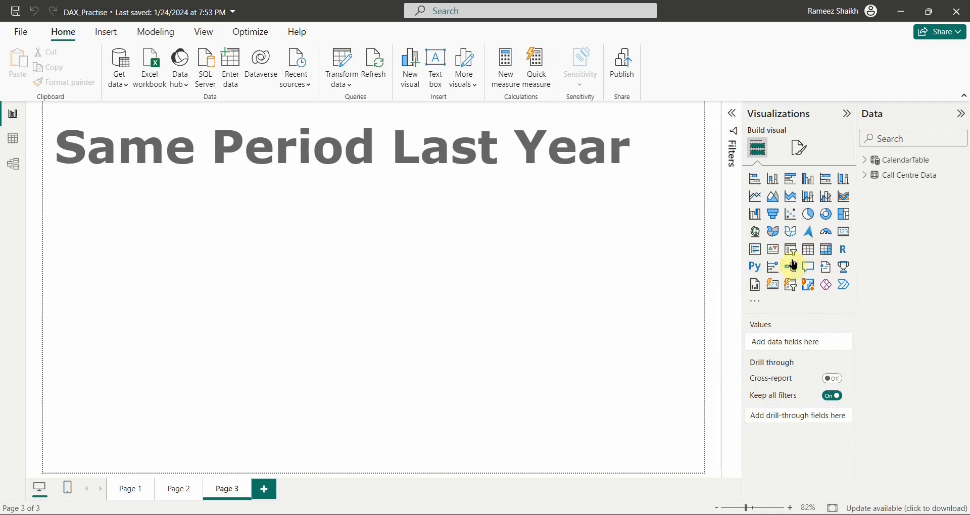
left_click_drag(242, 388, 160, 256)
left_click(863, 161)
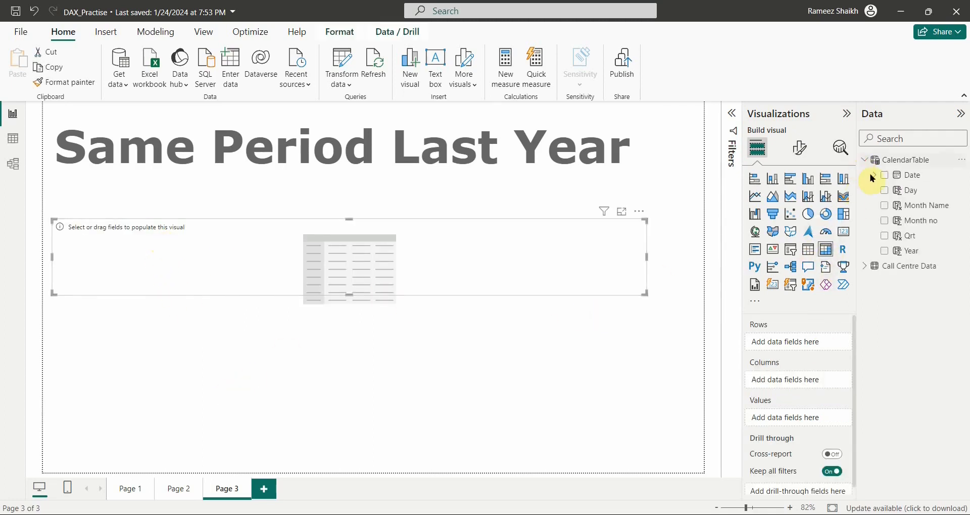
left_click(883, 176)
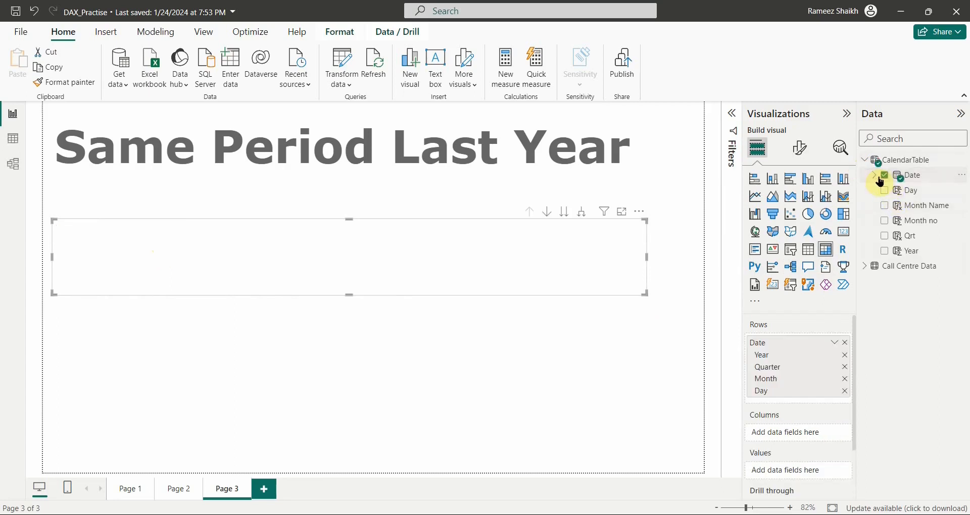
- Add the TotalAnsCalls measure from Call Centre Data to the matrix values and make the matrix narrower and taller
left_click(864, 266)
scroll(895, 430, "down", 2)
left_click_drag(913, 462, 368, 263)
left_click_drag(651, 294, 328, 463)
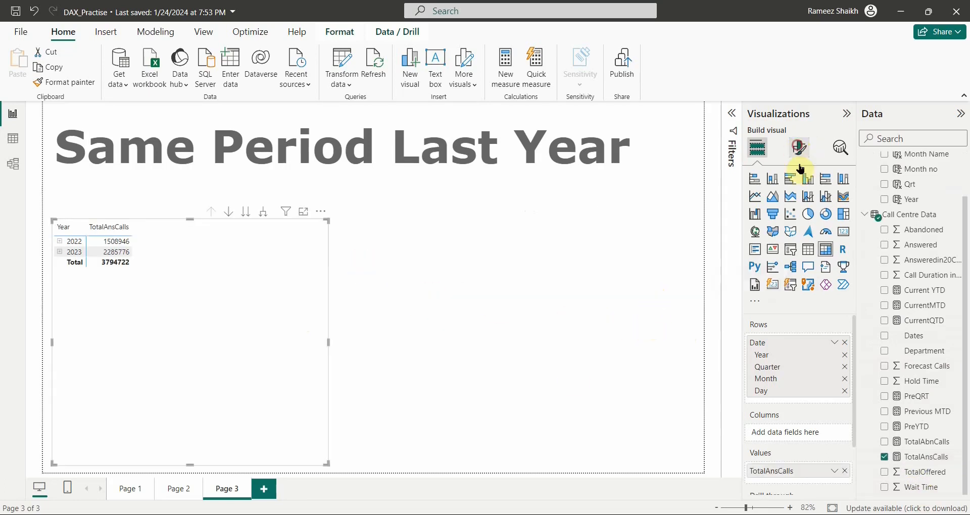
- Set the font size of the matrix values to 14
left_click(799, 147)
left_click(770, 286)
left_click(824, 350)
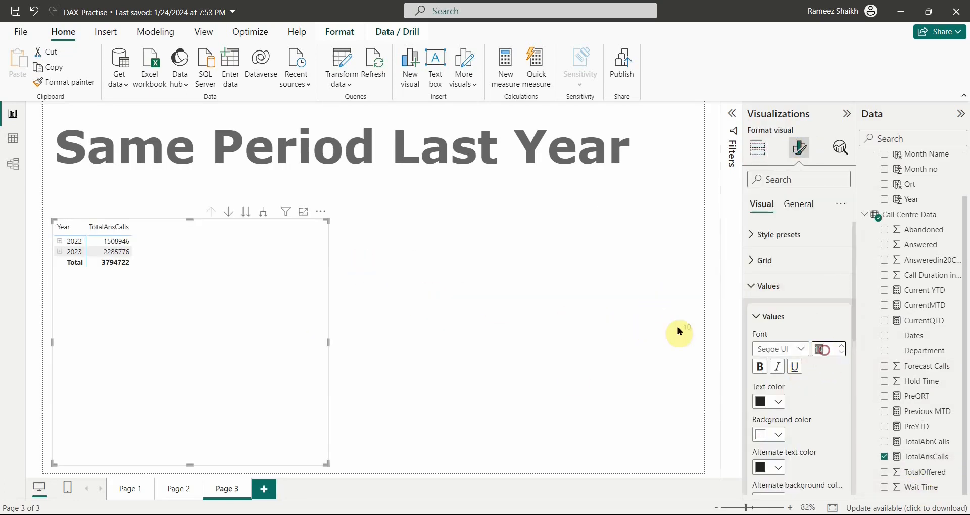
type("14")
key("Return")
left_click(766, 286)
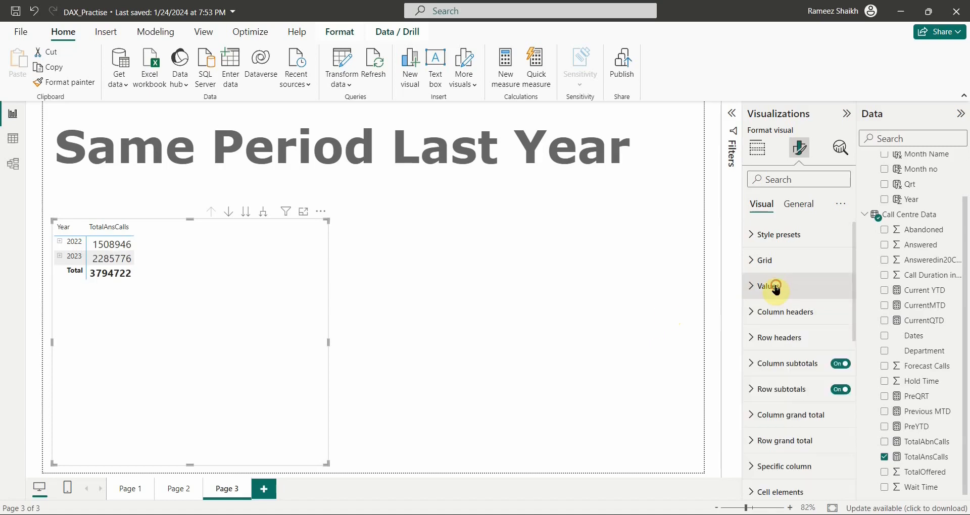
- Set the font size of the matrix column headers to 15
left_click(783, 312)
left_click(819, 378)
type("15")
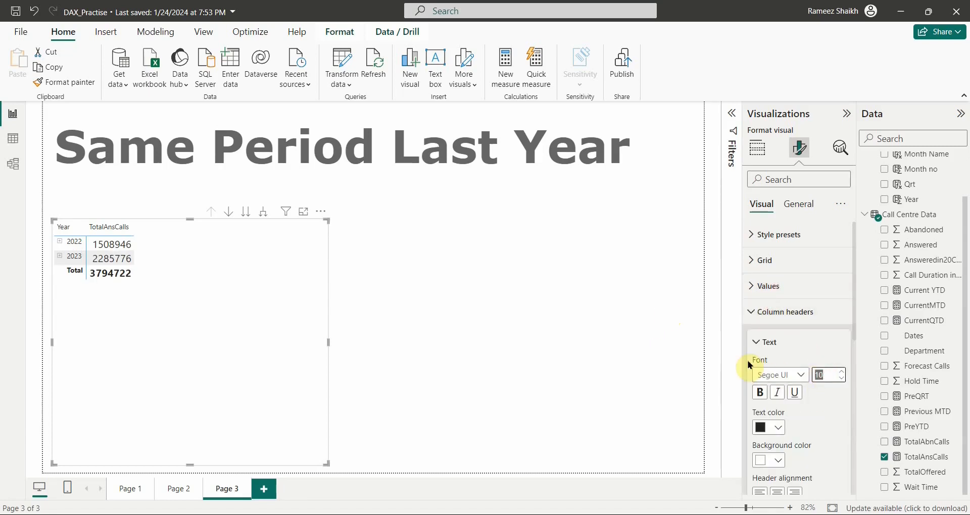
key("Return")
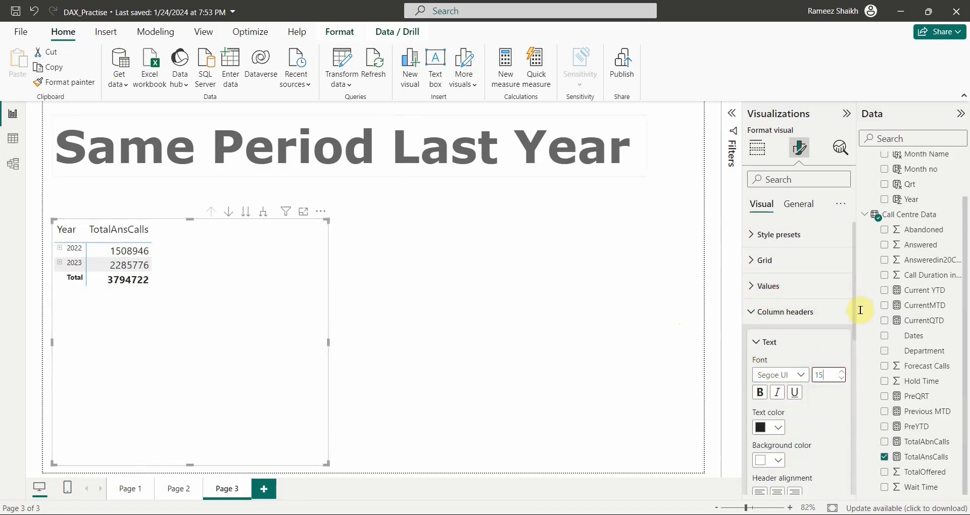
- Set the font size of the matrix row headers to 15
left_click(770, 317)
left_click(818, 400)
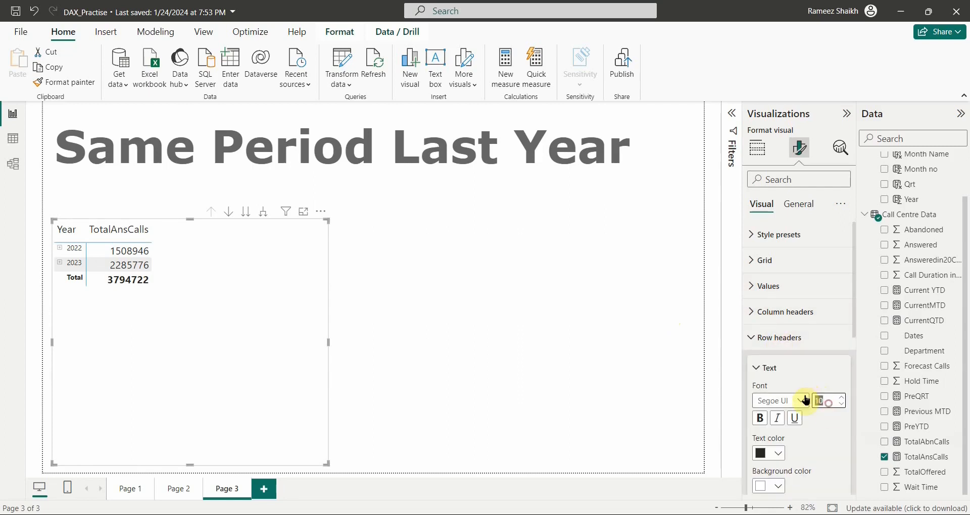
type("15")
key("Return")
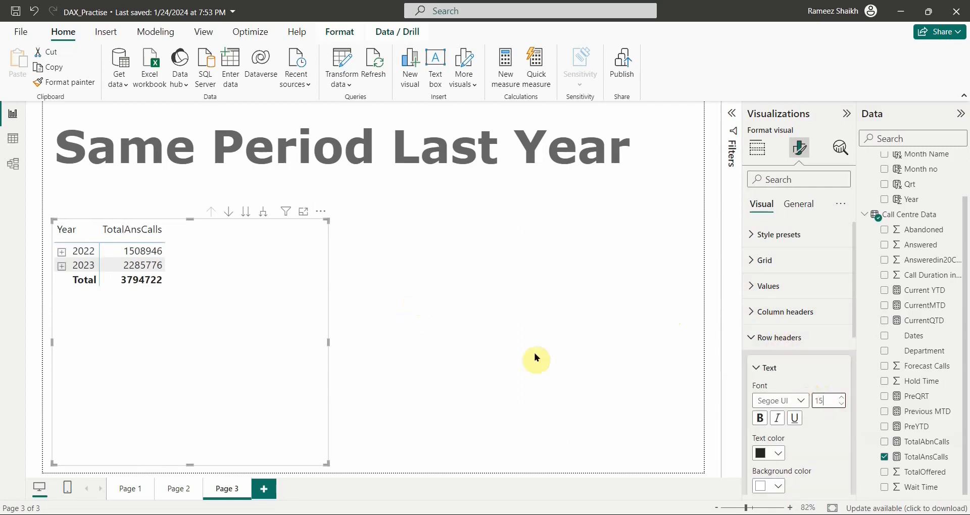
left_click(503, 402)
- Expand the matrix down one hierarchy level and remove Quarter from its rows so months sit under the years
left_click(263, 213)
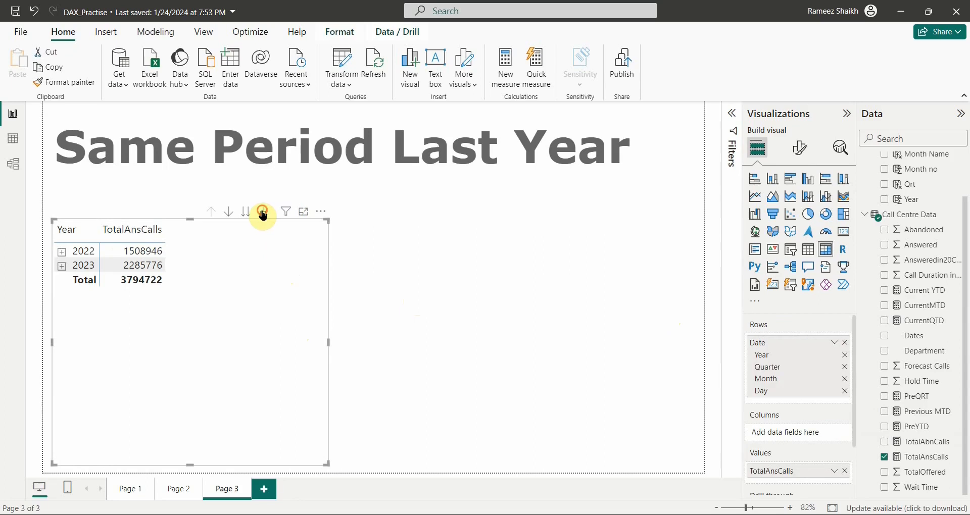
left_click(263, 212)
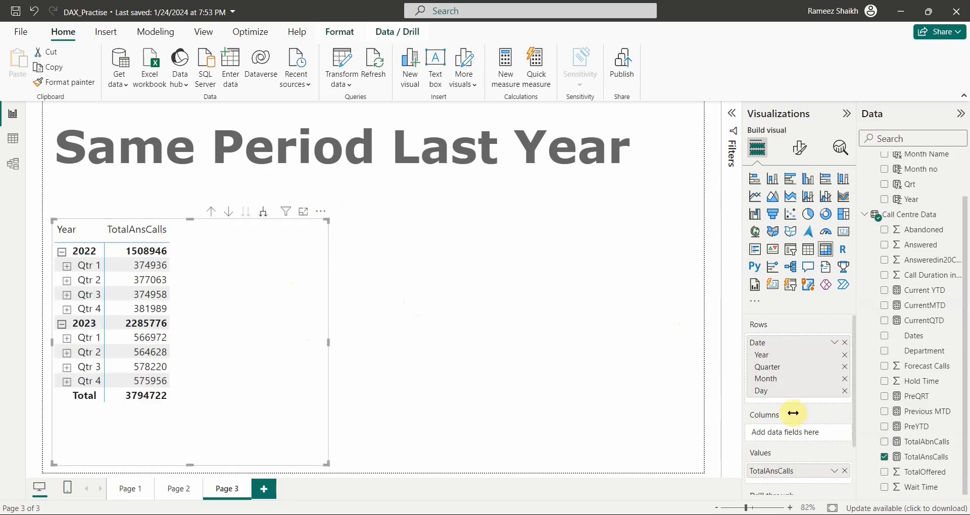
left_click(845, 366)
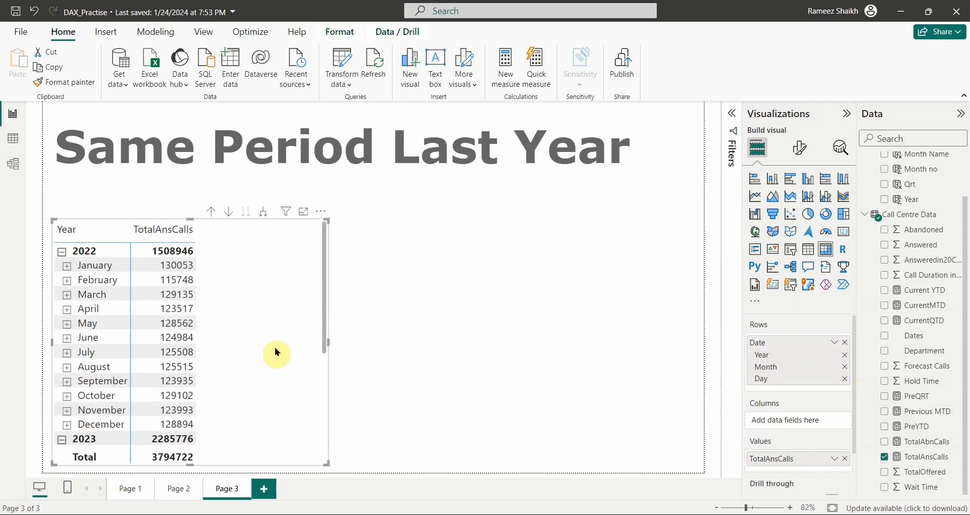
- Examine the monthly answered-call totals of 2022 and 2023 in the matrix
scroll(122, 384, "down", 5)
scroll(126, 347, "up", 5)
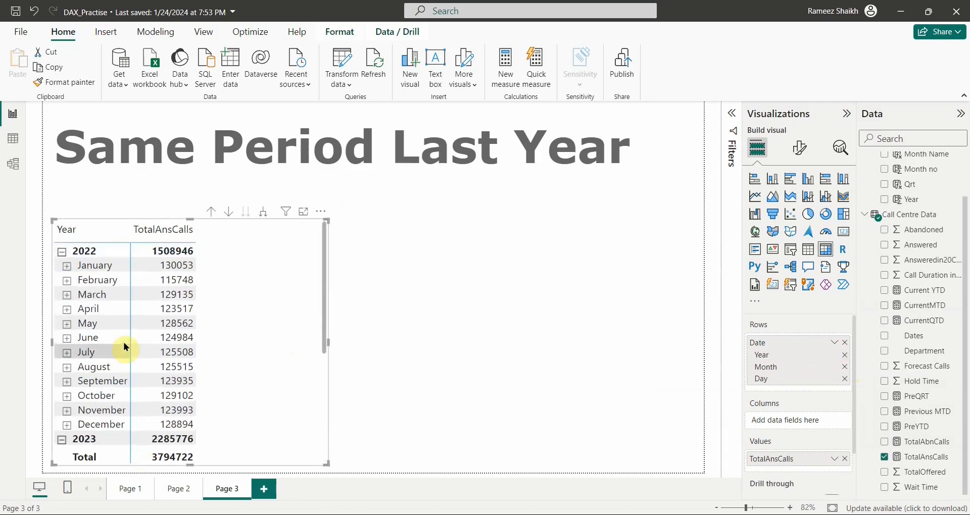
left_click(67, 266)
left_click(67, 266)
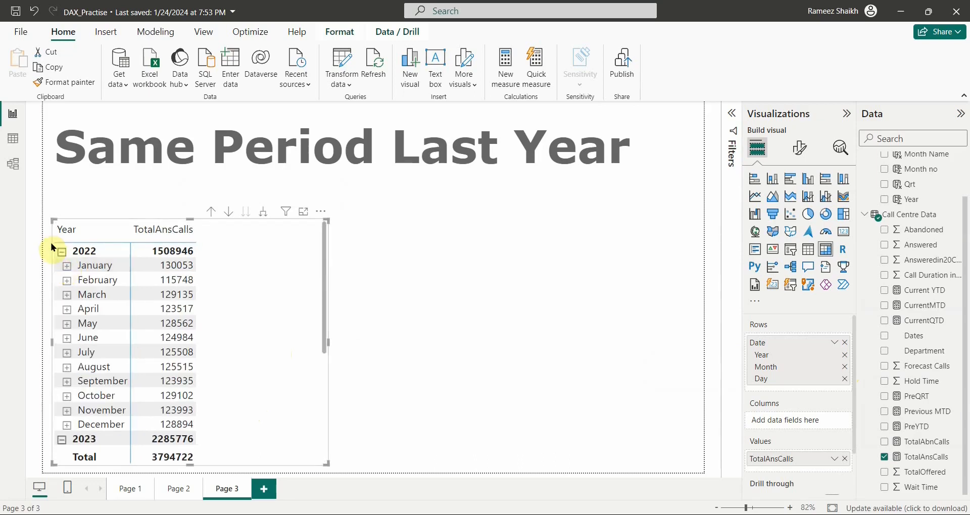
left_click(62, 253)
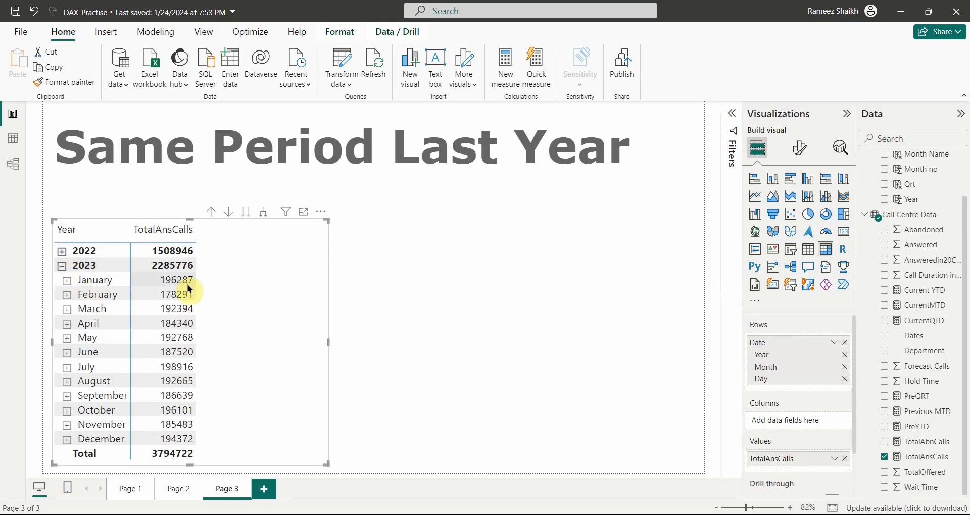
left_click(62, 253)
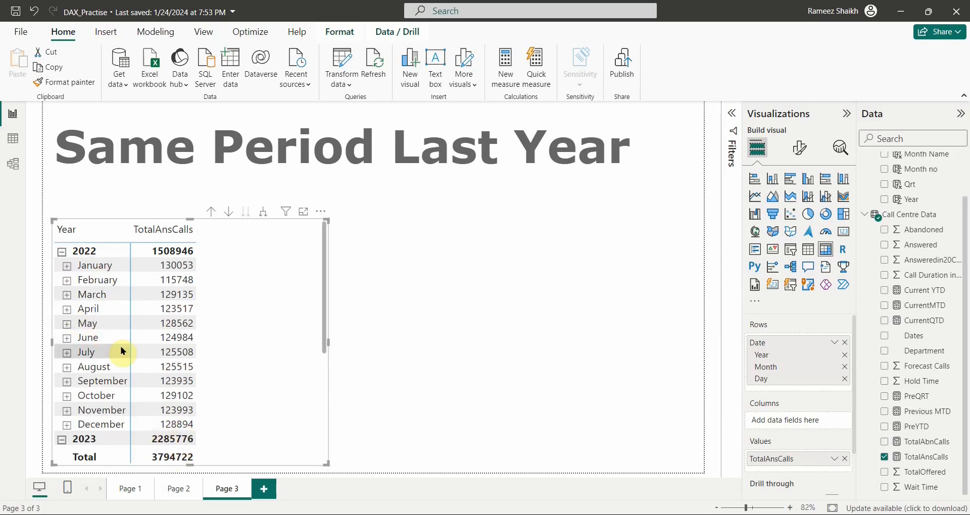
- Expand January of 2022 and January of 2023 in the matrix and compare their daily answered calls
left_click(66, 267)
scroll(142, 356, "down", 5)
scroll(142, 356, "down", 9)
scroll(143, 357, "up", 6)
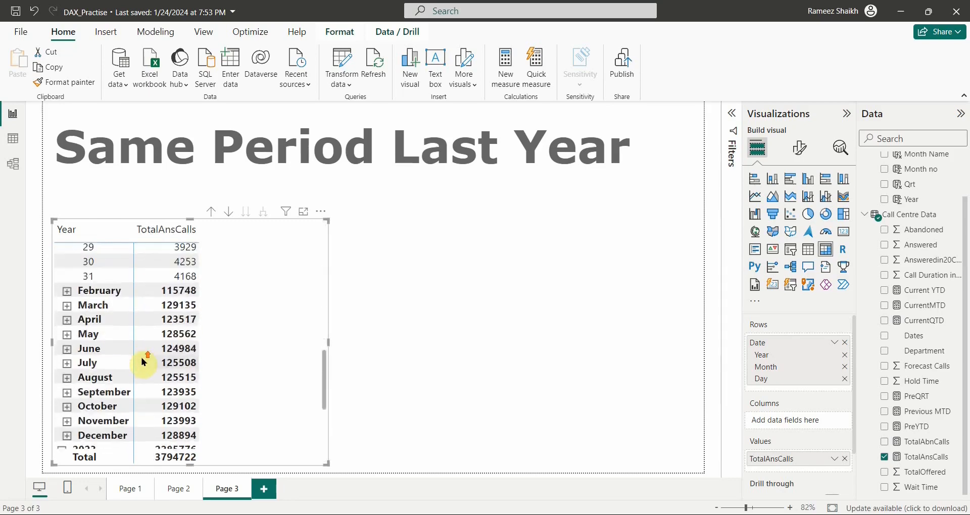
scroll(142, 360, "up", 6)
scroll(142, 362, "down", 3)
scroll(141, 362, "up", 3)
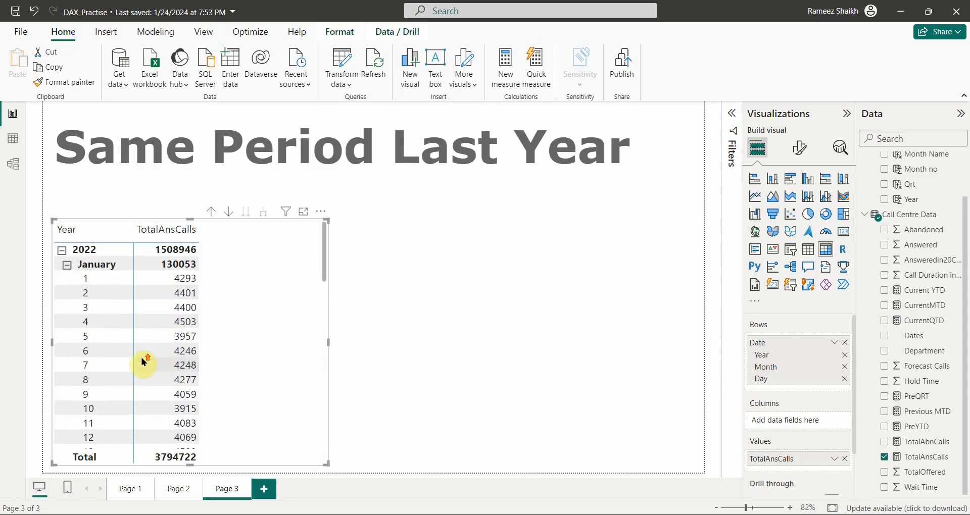
scroll(163, 375, "down", 9)
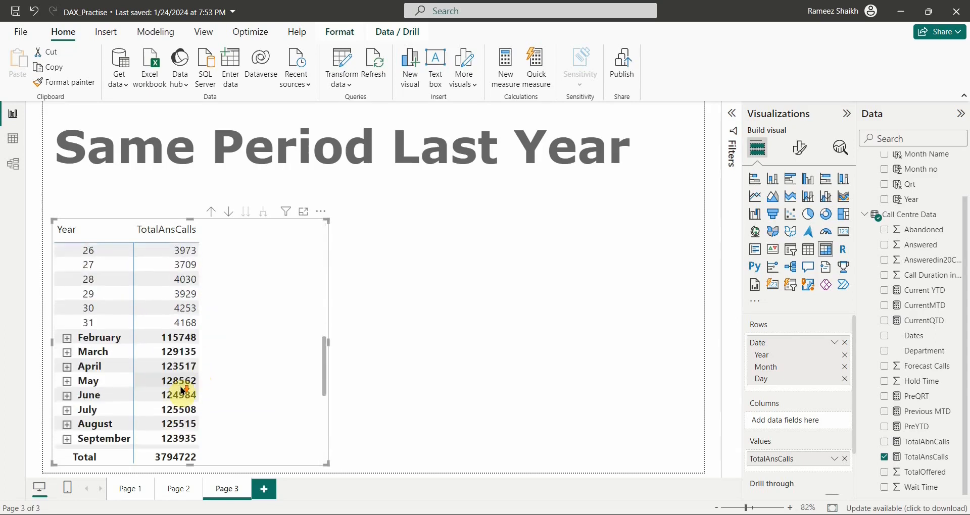
scroll(121, 362, "down", 4)
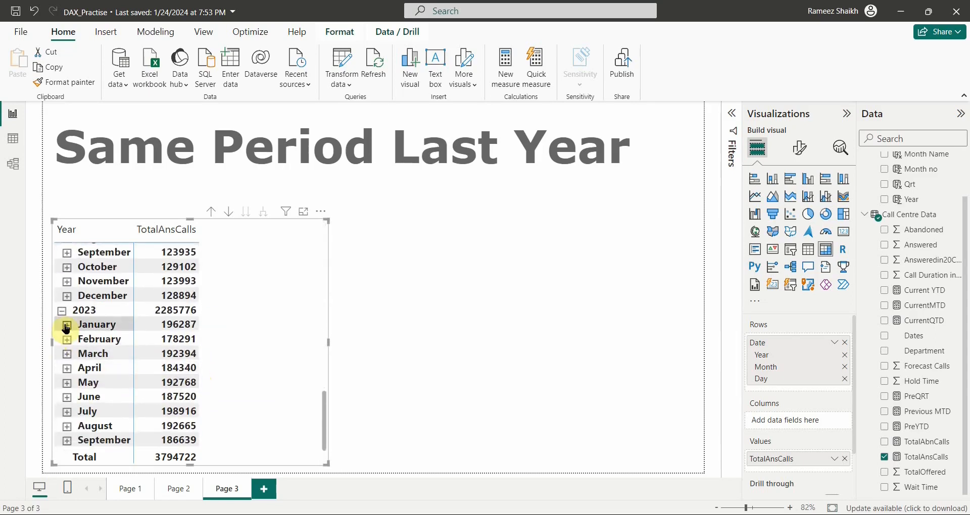
left_click(66, 326)
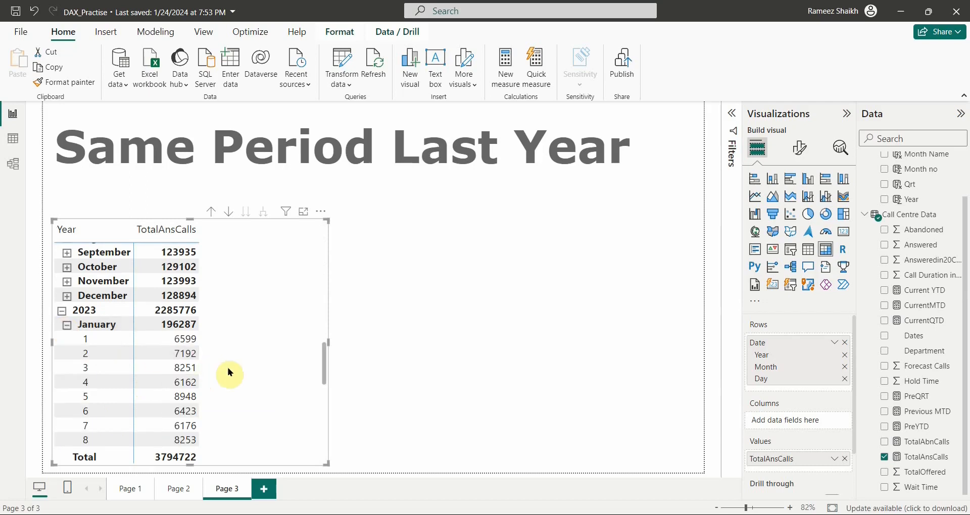
left_click(61, 310)
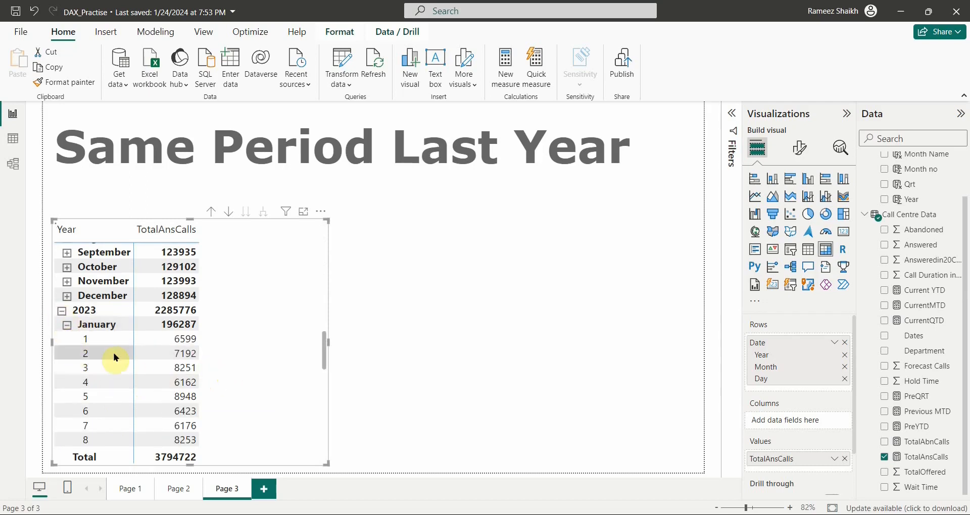
- Collapse the expanded January and year rows so the matrix lists only 2022 and 2023
scroll(98, 368, "up", 6)
scroll(63, 314, "up", 4)
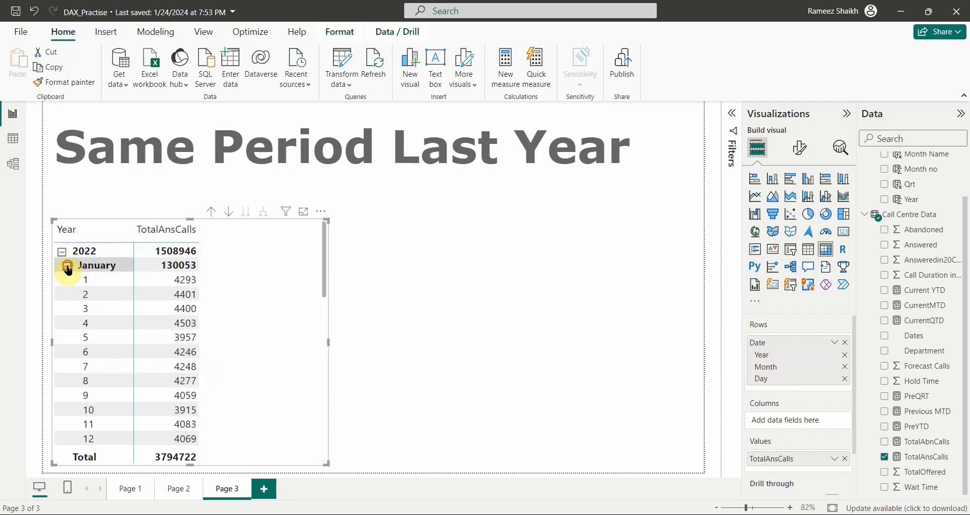
left_click(62, 265)
left_click(62, 251)
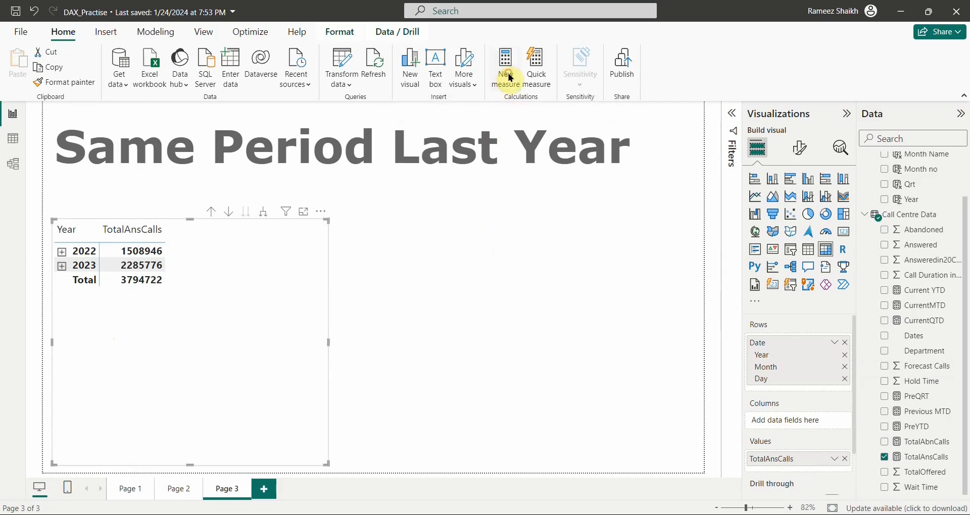
- Create a new measure named SPLY that begins with CALCULATE over the [TotalAnsCalls] measure
left_click(508, 73)
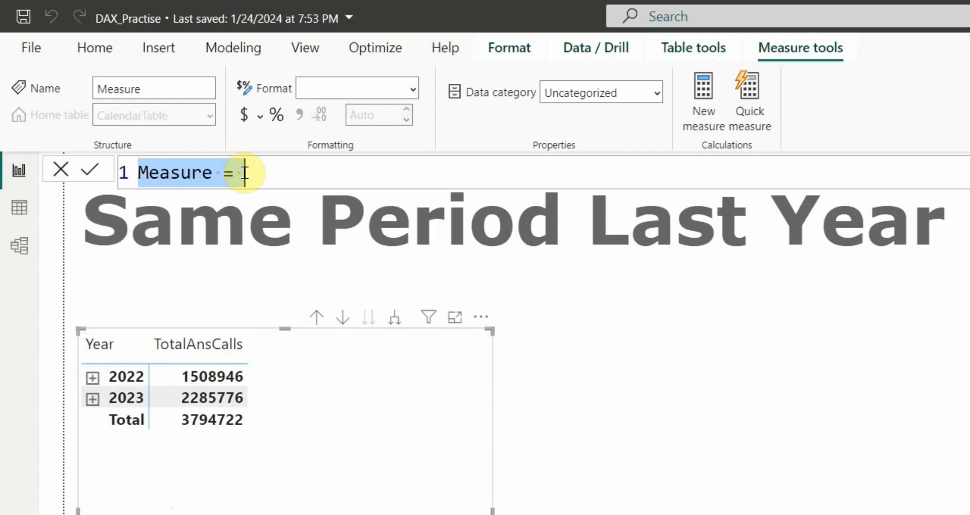
type("SY")
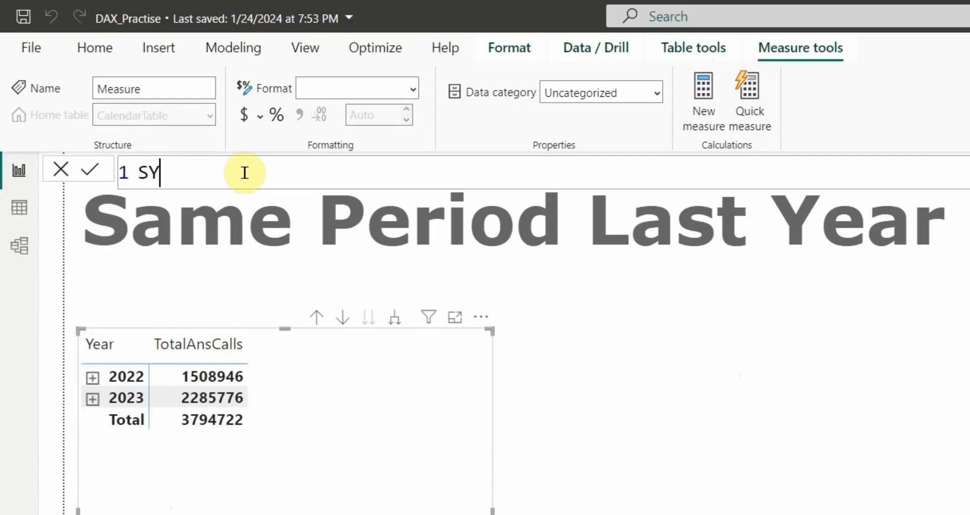
key("BackSpace")
type("PLY = cal")
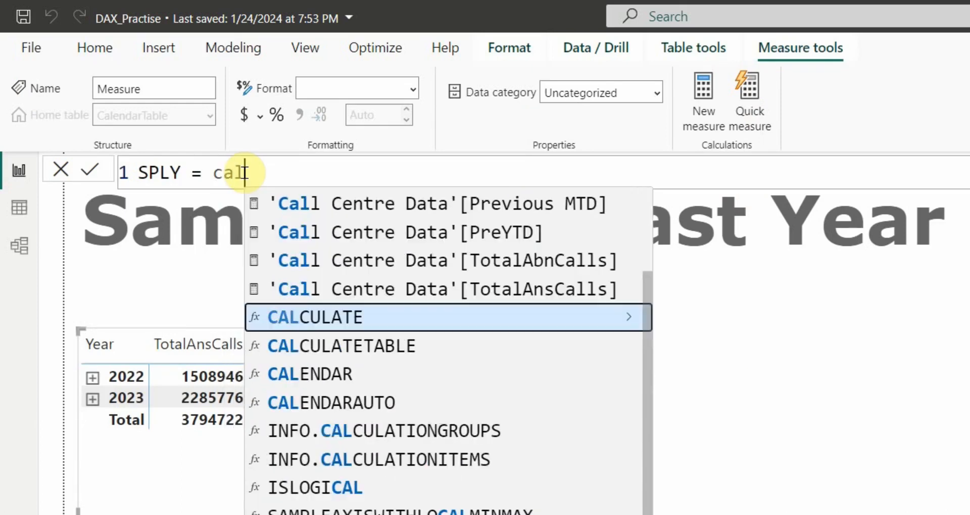
key("Tab")
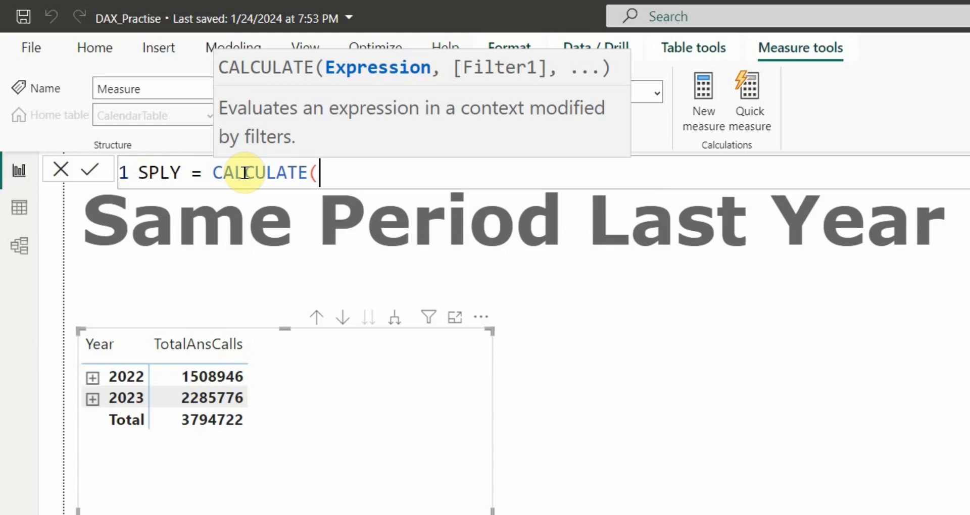
type("total")
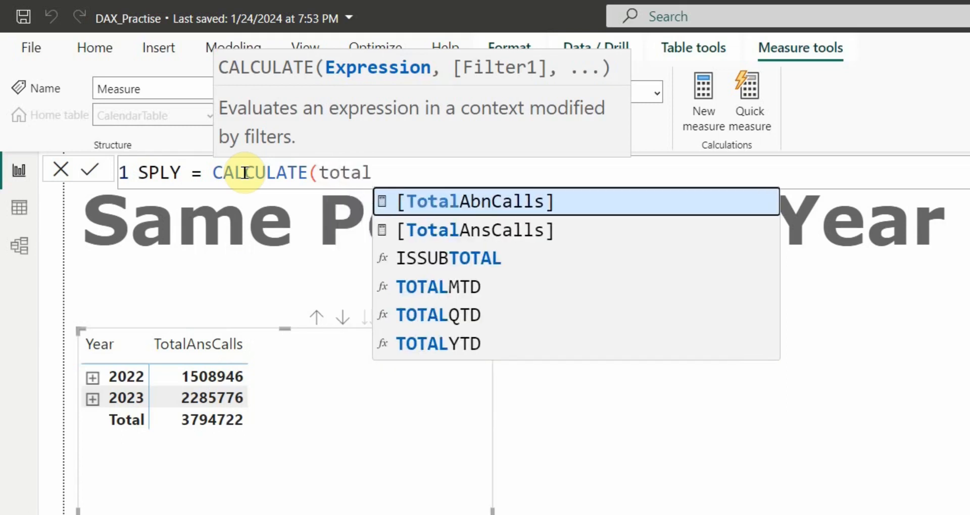
key("Down")
key("Tab")
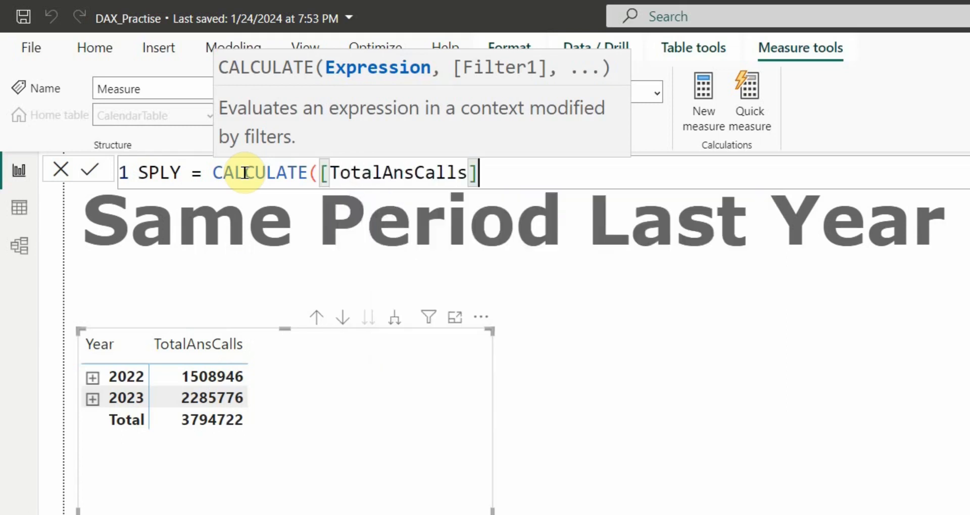
- Complete the SPLY formula with the filter SAMEPERIODLASTYEAR(CalendarTable[Date]) and commit the measure
type(",")
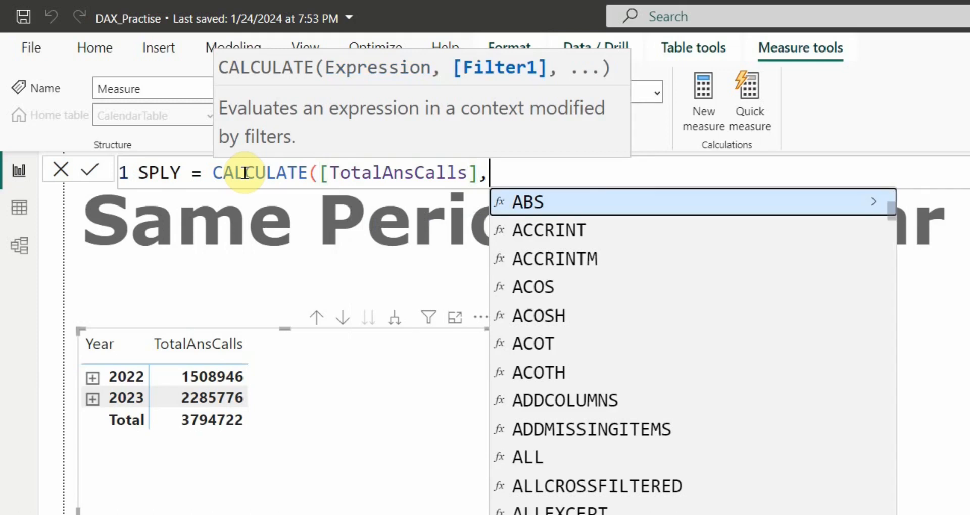
type("same")
key("Tab")
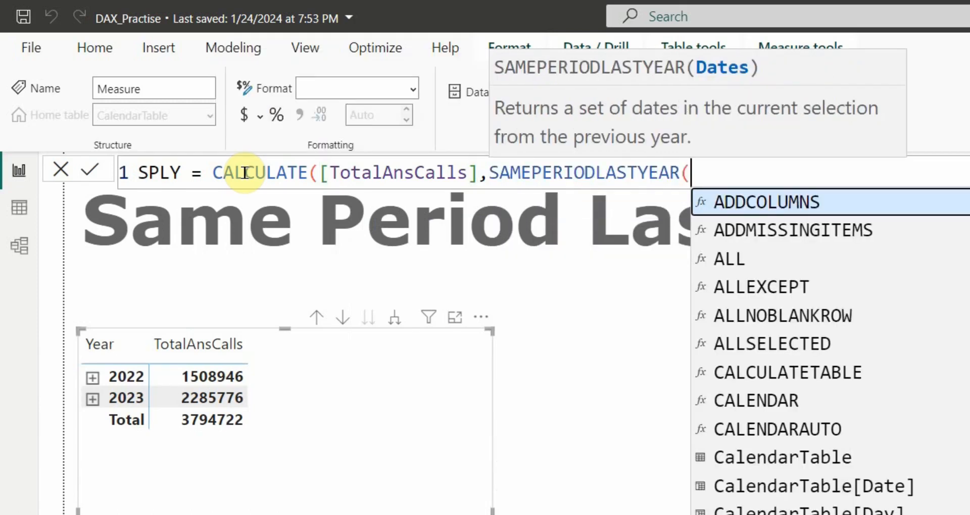
type("dates")
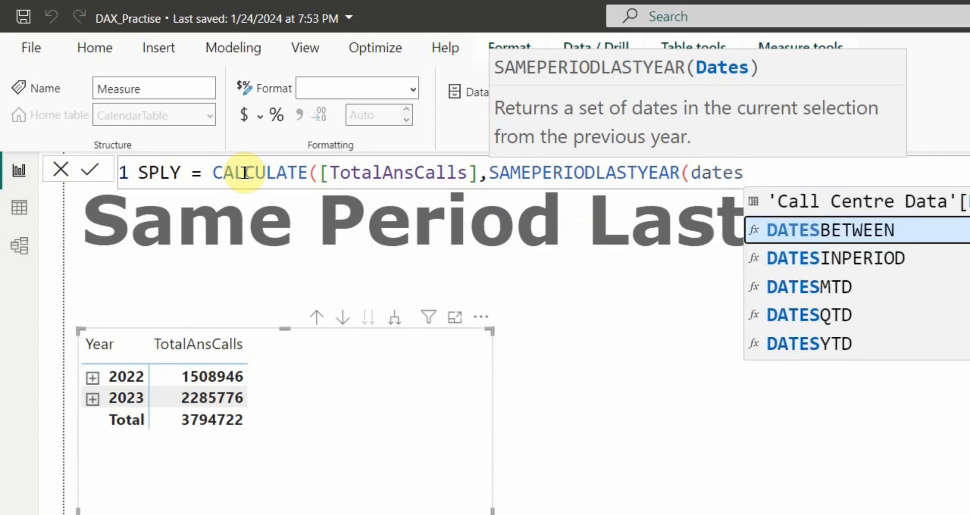
key("BackSpace")
left_click(926, 231)
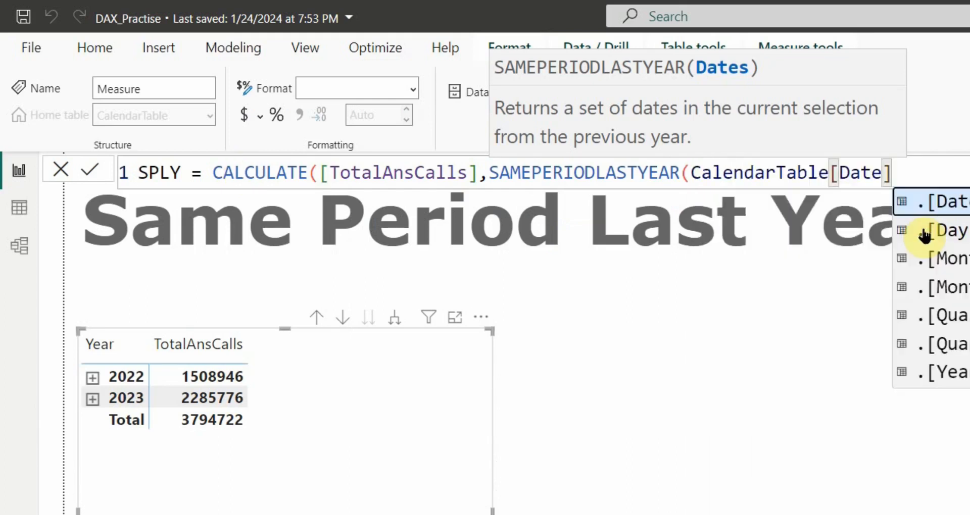
type(")")
left_click(91, 175)
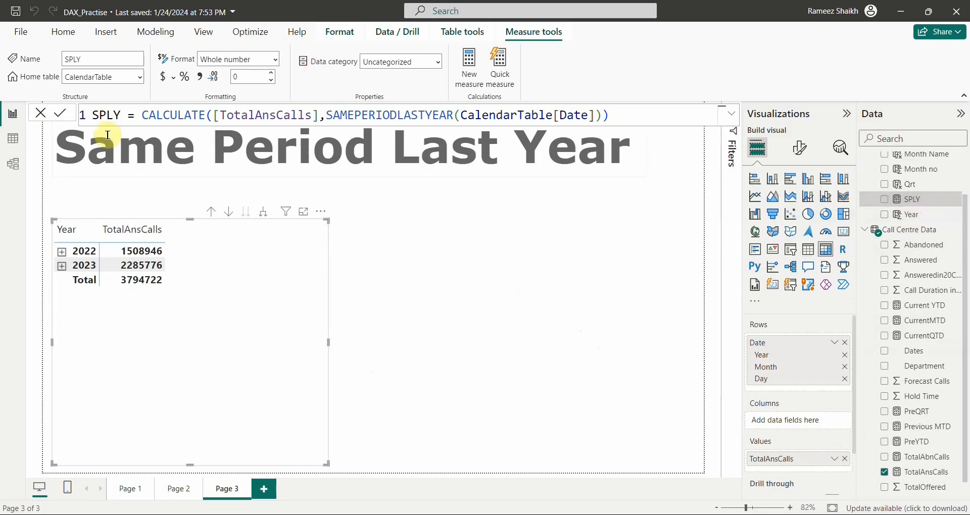
- Set the SPLY measure's home table to Call Centre Data and add the measure to the matrix values
left_click(140, 77)
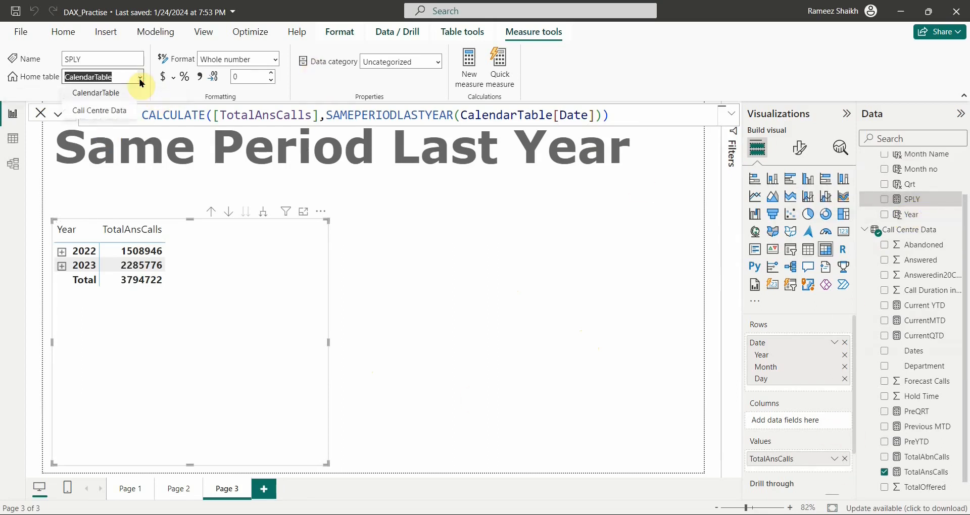
left_click(117, 111)
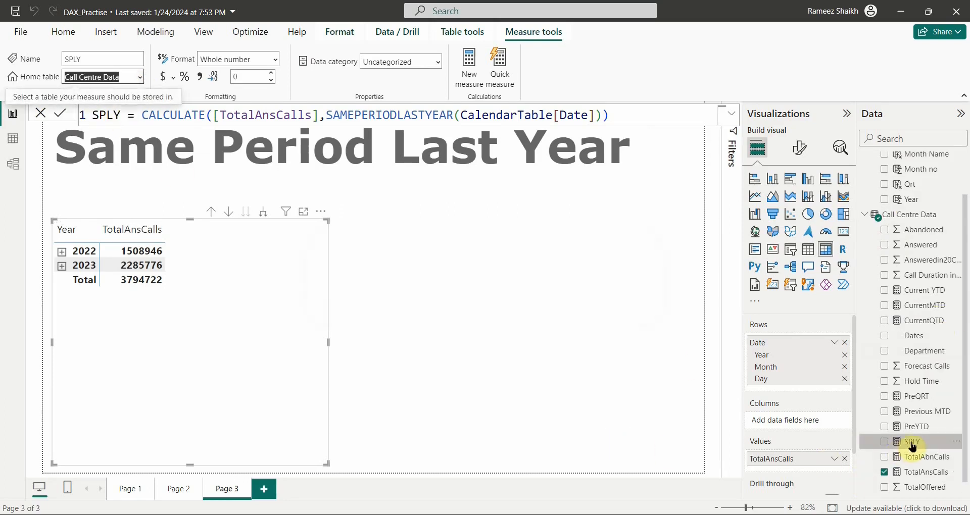
left_click_drag(919, 447, 289, 306)
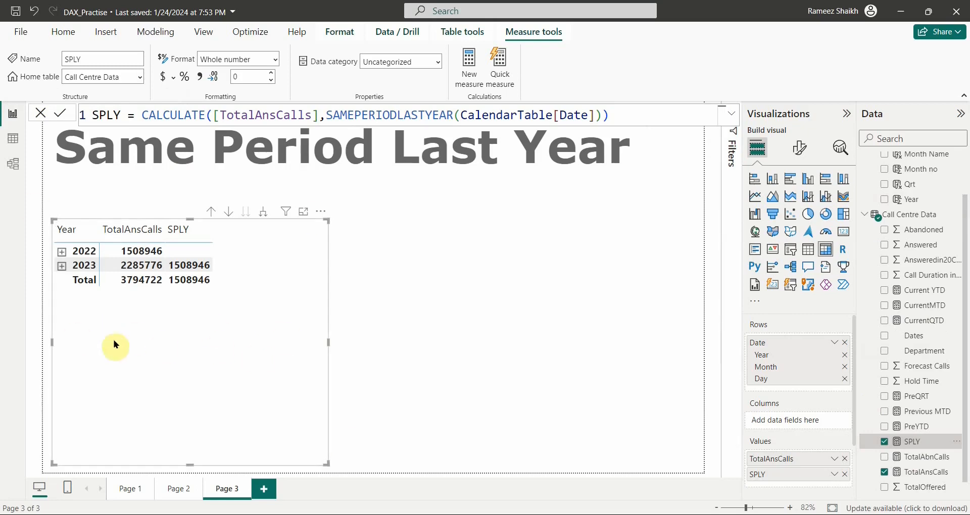
- Expand 2022 and 2023 one after the other to compare their monthly TotalAnsCalls with SPLY
left_click(61, 253)
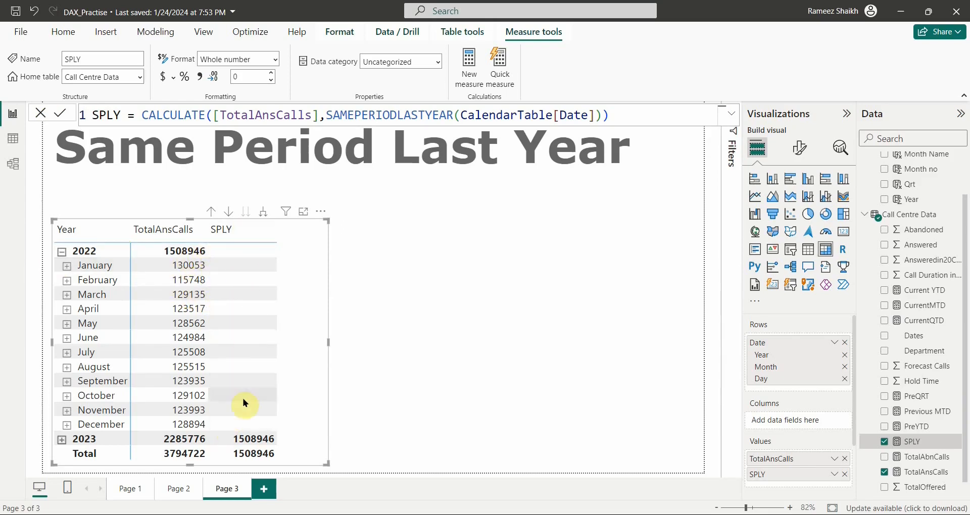
left_click(62, 252)
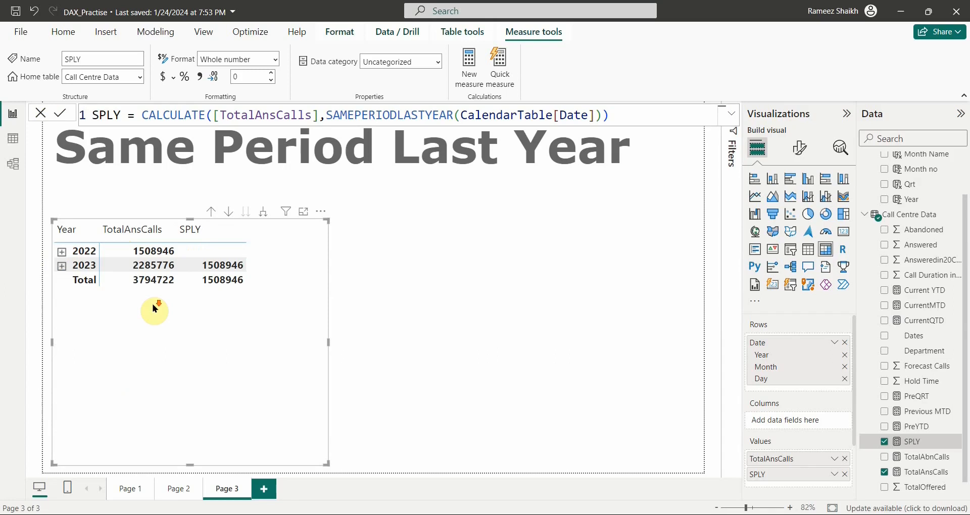
left_click(61, 266)
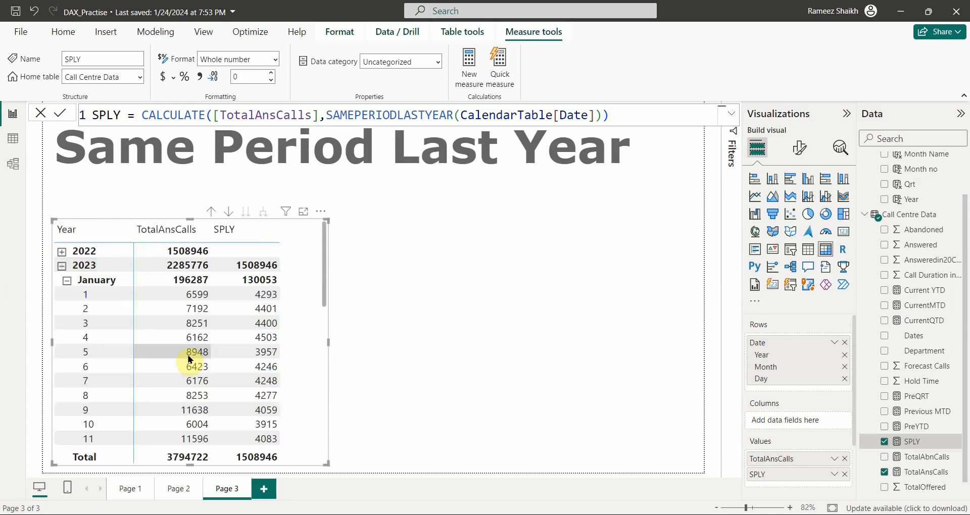
left_click(67, 281)
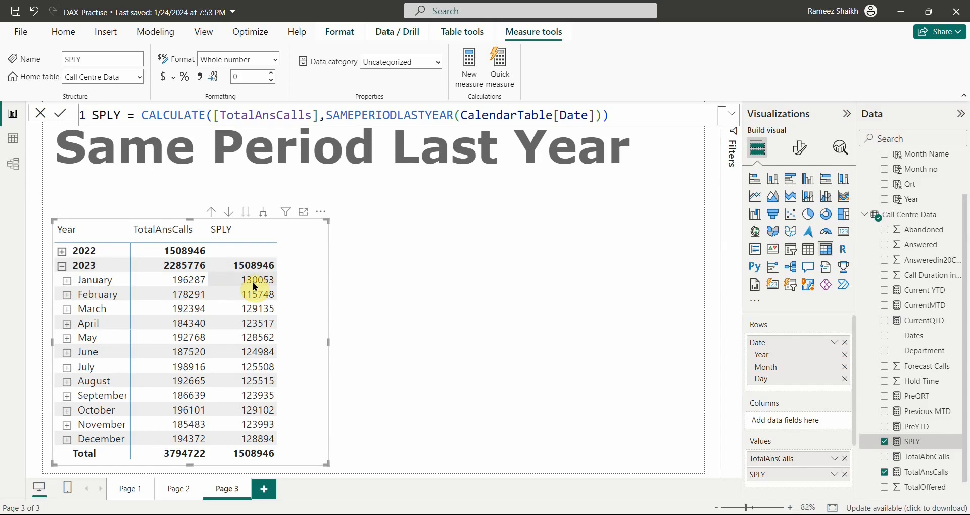
- Expand January 2023, compare its daily TotalAnsCalls and SPLY values, and collapse the month again
left_click(66, 281)
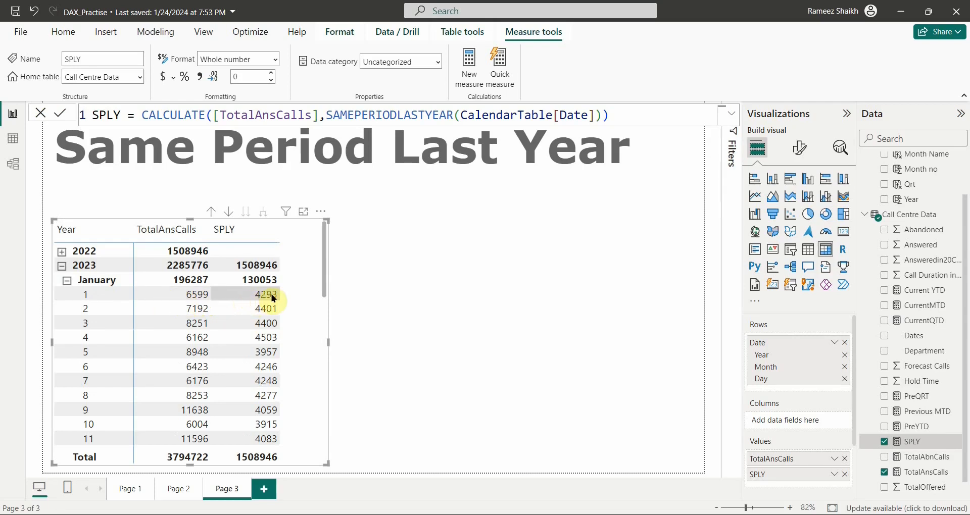
scroll(173, 329, "down", 3)
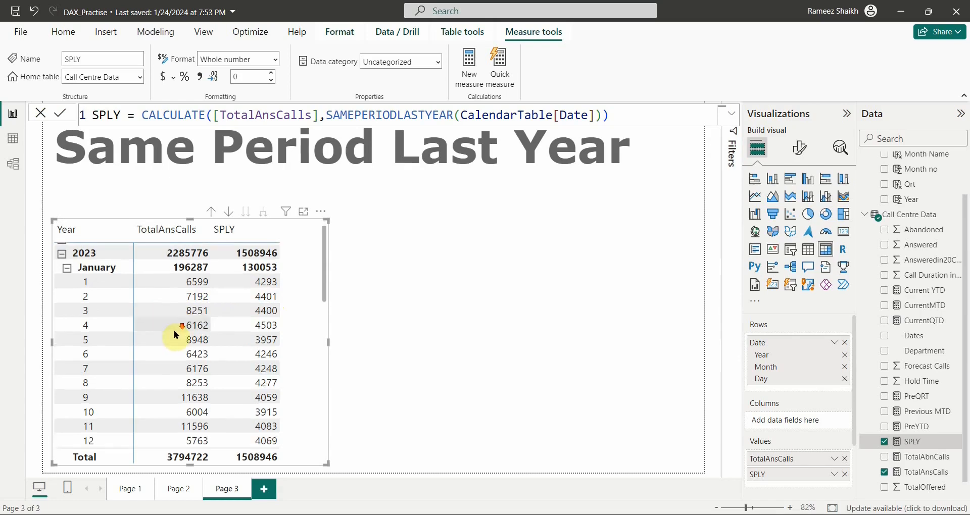
scroll(165, 351, "down", 4)
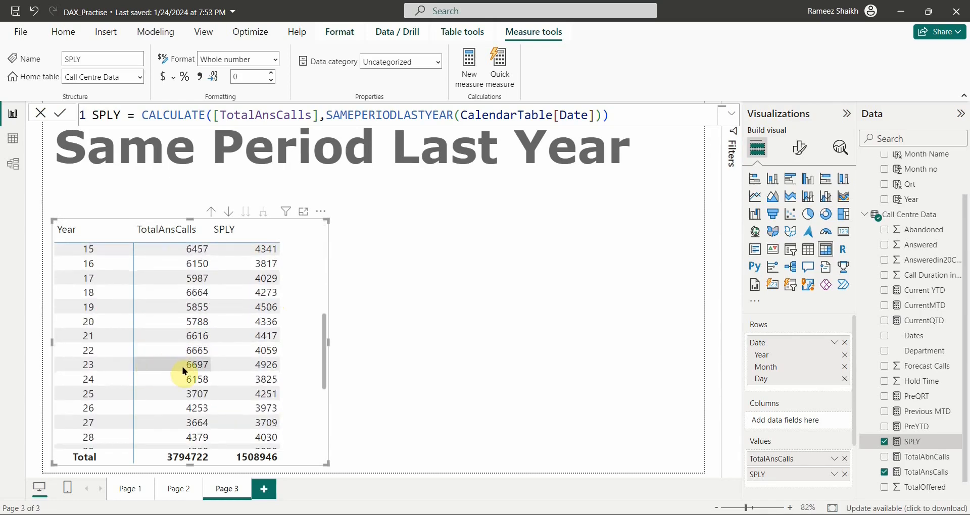
scroll(183, 372, "up", 4)
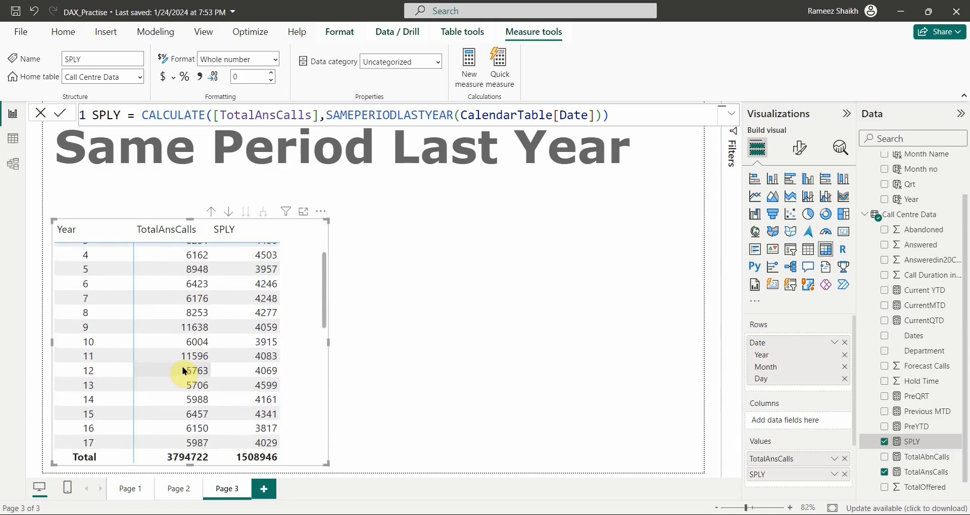
scroll(182, 370, "down", 4)
scroll(153, 358, "up", 7)
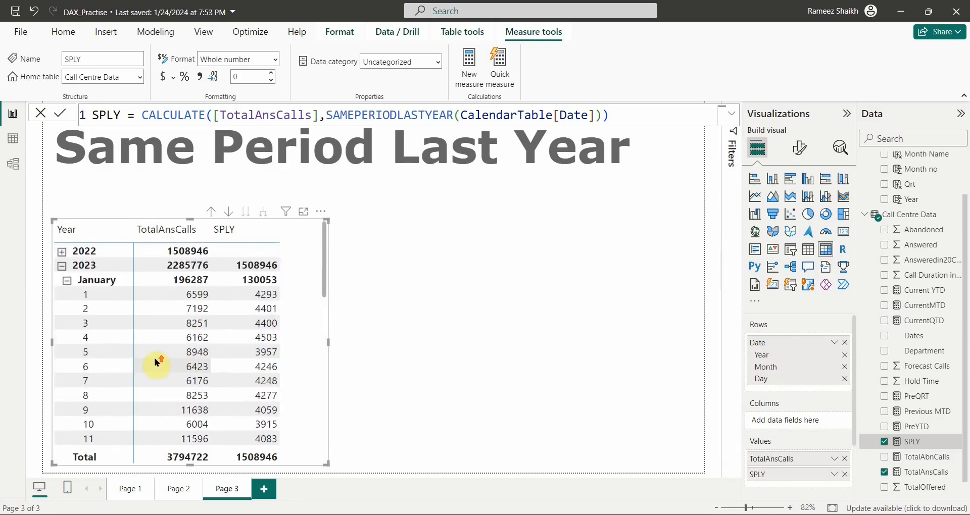
left_click(66, 281)
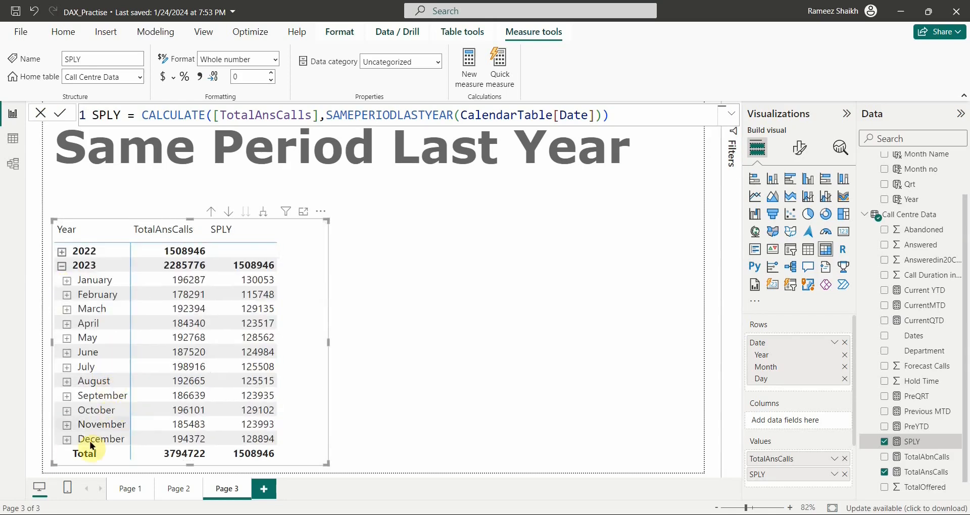
- Check the daily SPLY values of December 2023, and collapse the month and the year
left_click(66, 439)
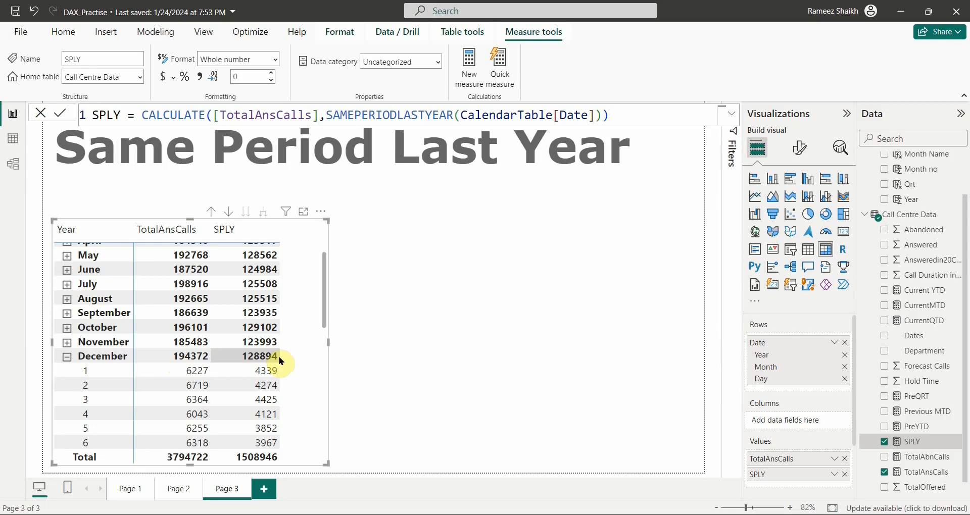
left_click(66, 357)
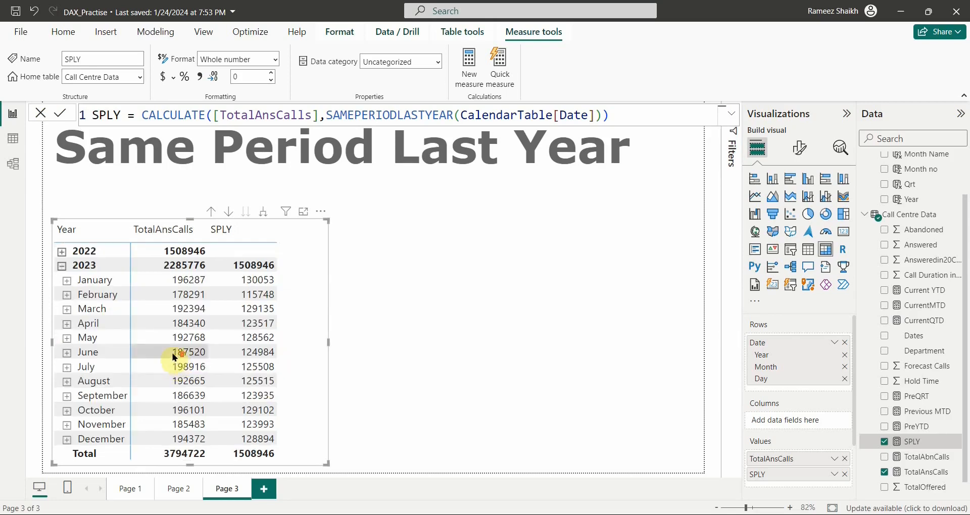
left_click(62, 266)
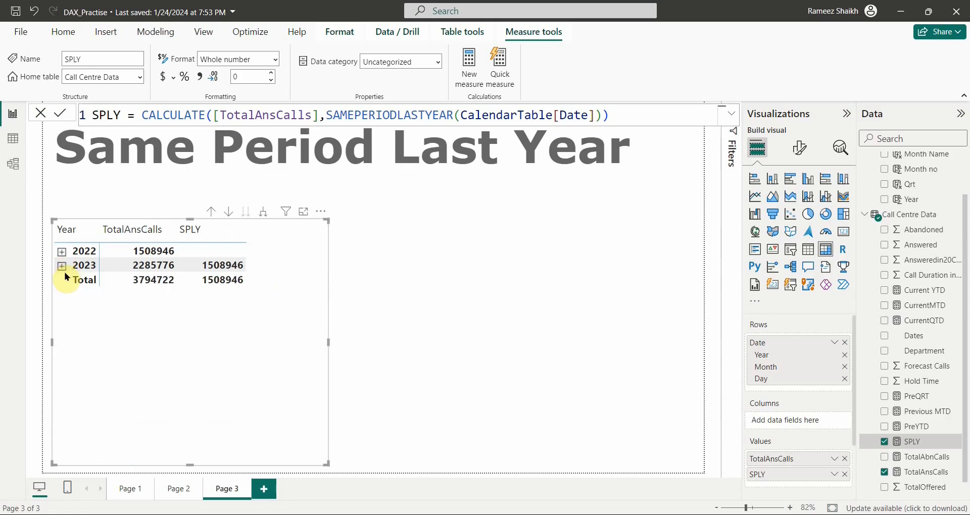
- Shrink the matrix to fit its contents, duplicate it, and place the copy beside the original
left_click_drag(328, 464, 256, 353)
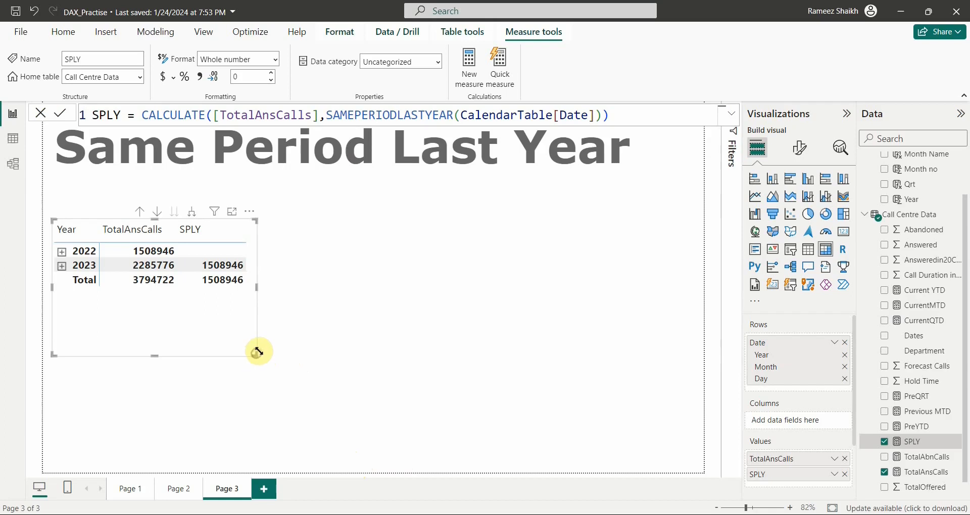
left_click(229, 343)
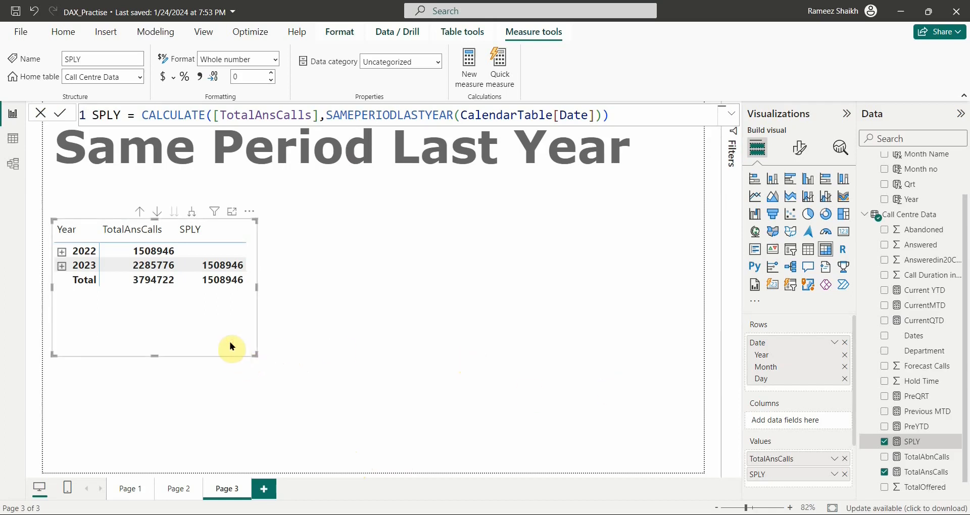
key("ctrl+c")
key("ctrl+v")
left_click_drag(195, 328, 471, 331)
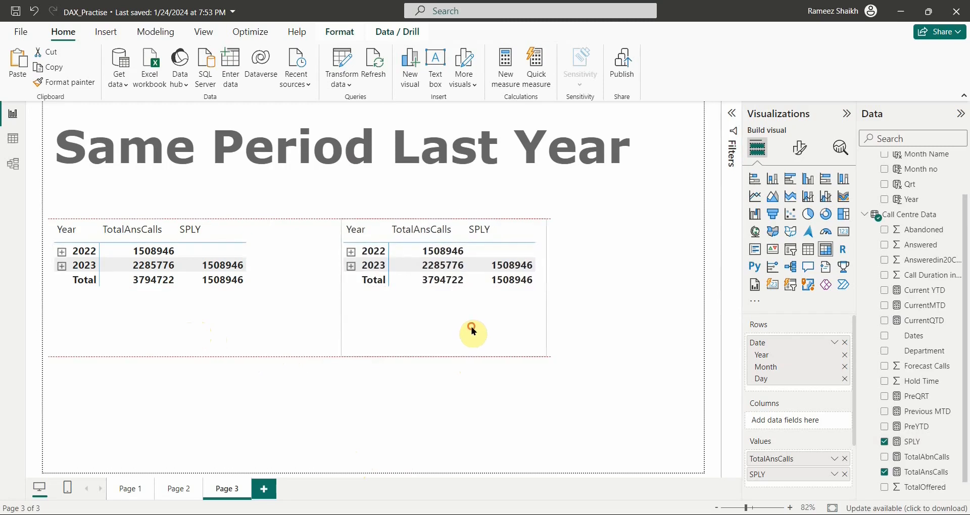
- Replace the copied matrix's TotalAnsCalls and SPLY values with TotalAbnCalls
left_click(845, 459)
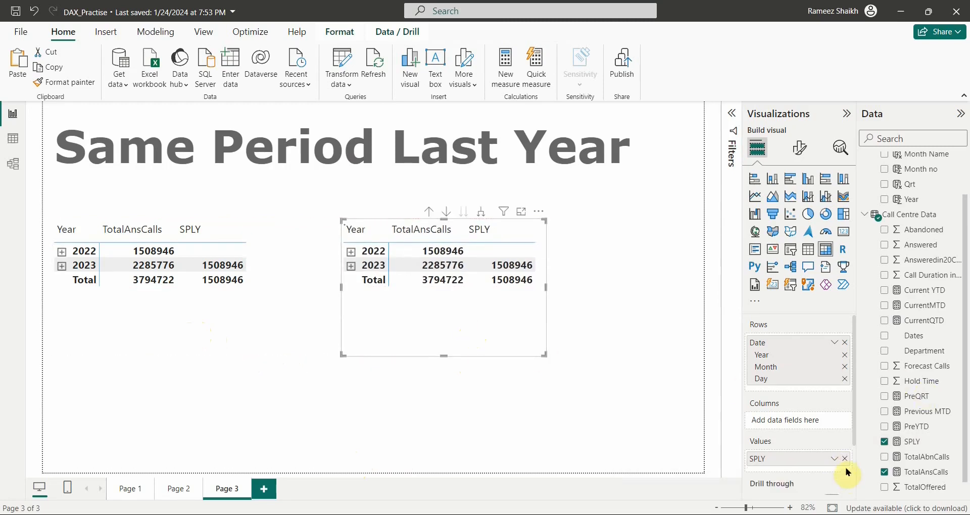
left_click_drag(844, 460, 805, 461)
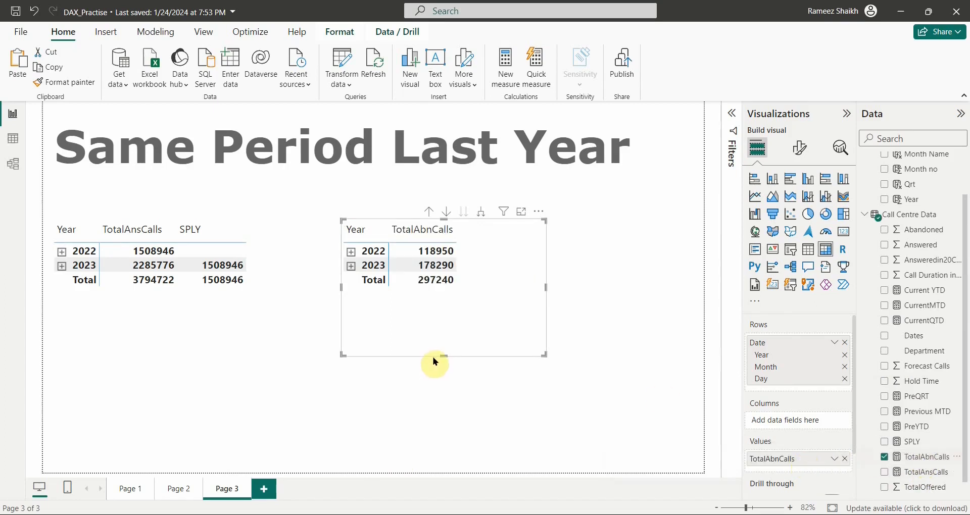
left_click(352, 270)
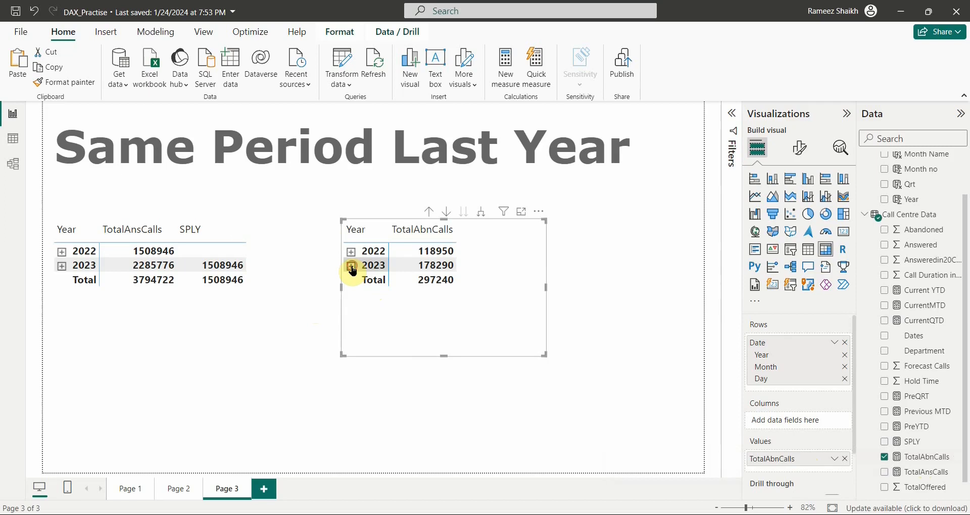
scroll(373, 304, "down", 3)
key("ctrl+z")
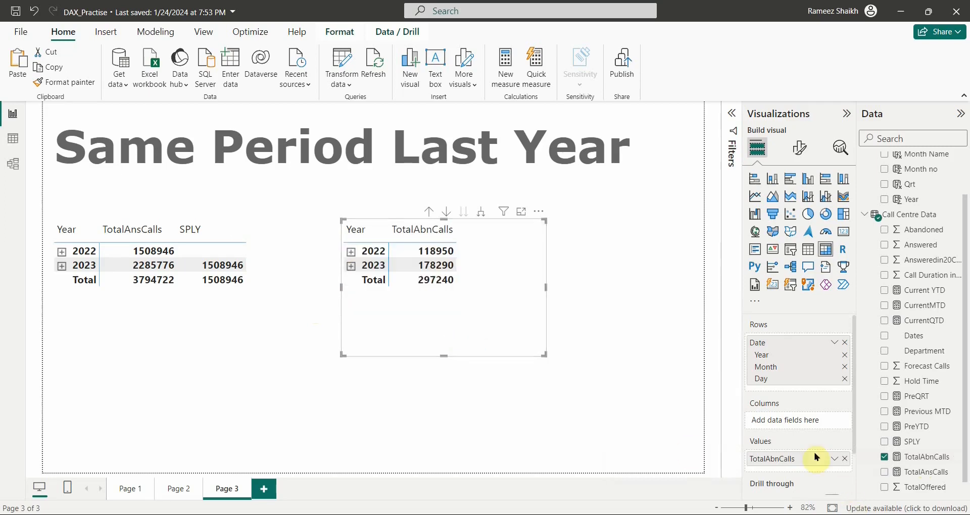
- Remove Day from the date hierarchy in the rows of the TotalAbnCalls matrix
left_click(845, 380)
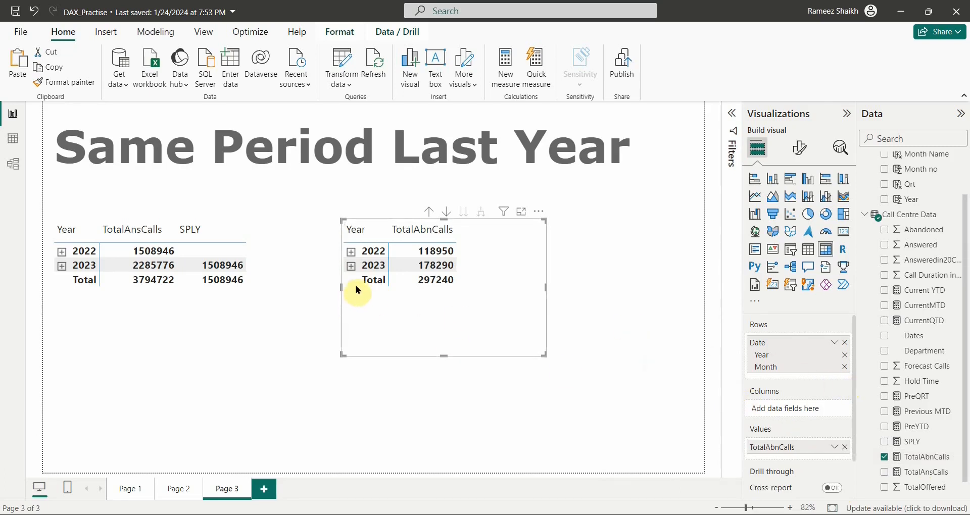
- Check the monthly TotalAbnCalls values of 2023, and collapse the year
left_click(351, 265)
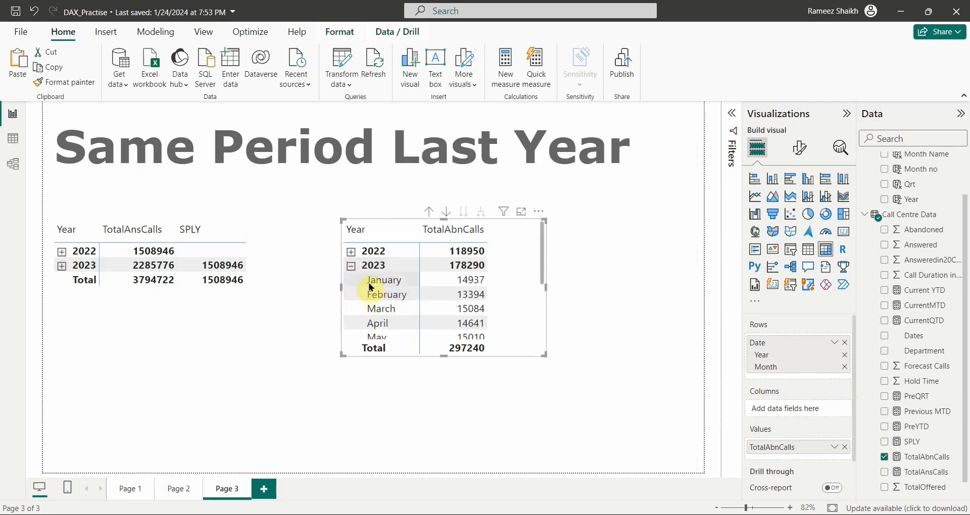
left_click(351, 265)
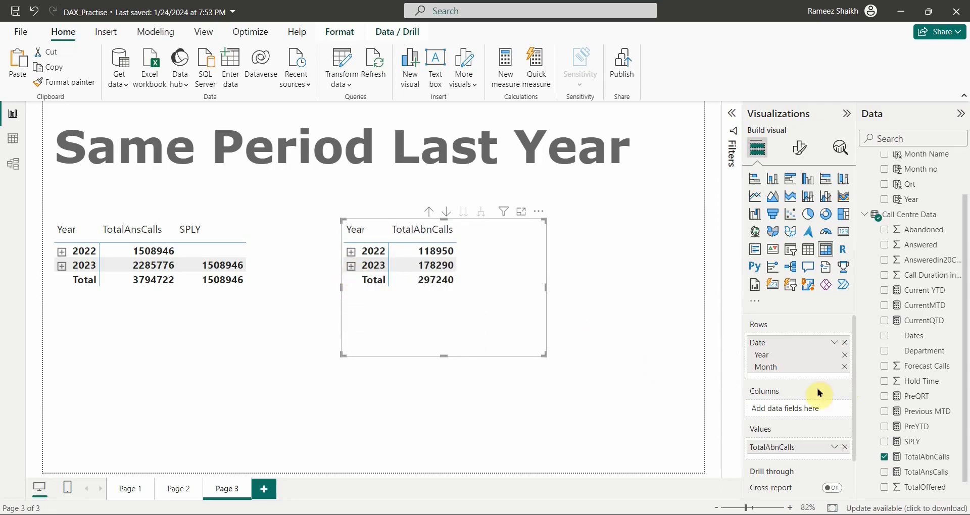
- Start a new measure named SPLY ABN CALLs with a CALCULATE function that takes [TotalAbnCalls] as its expression
left_click(505, 66)
type("S")
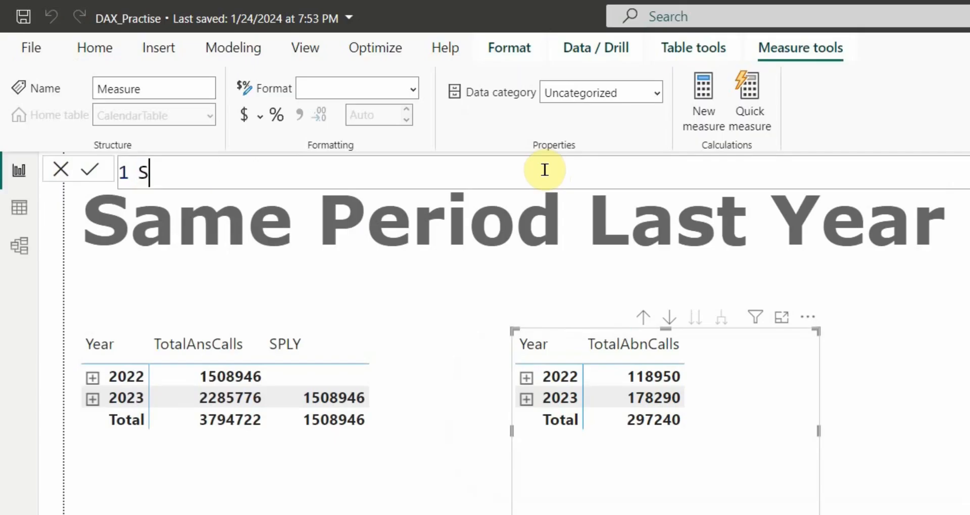
type("PLY AB")
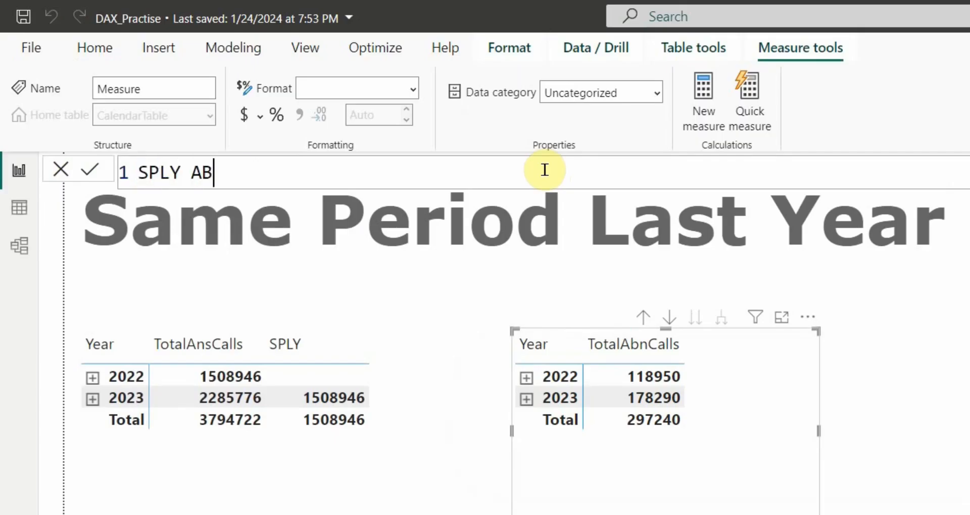
type("N CALLs = ")
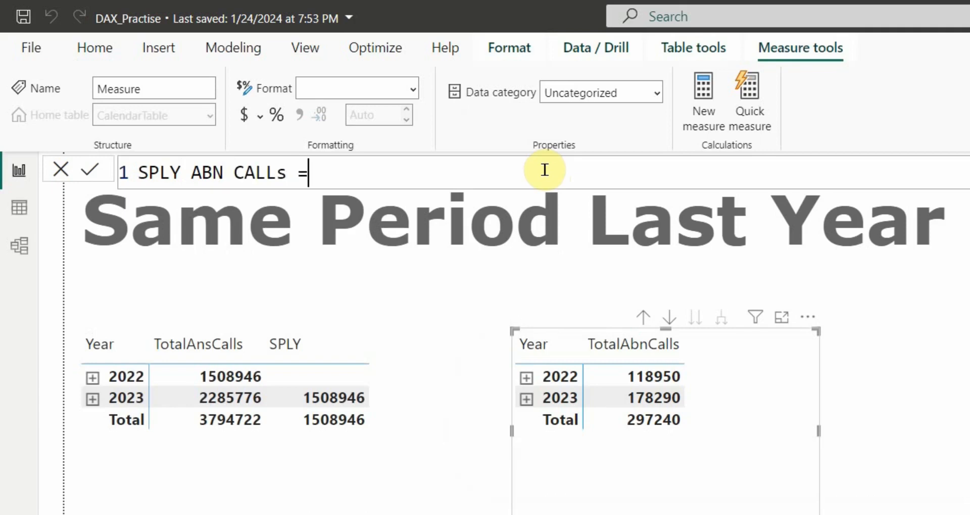
type("cal")
key("Tab")
type("tot")
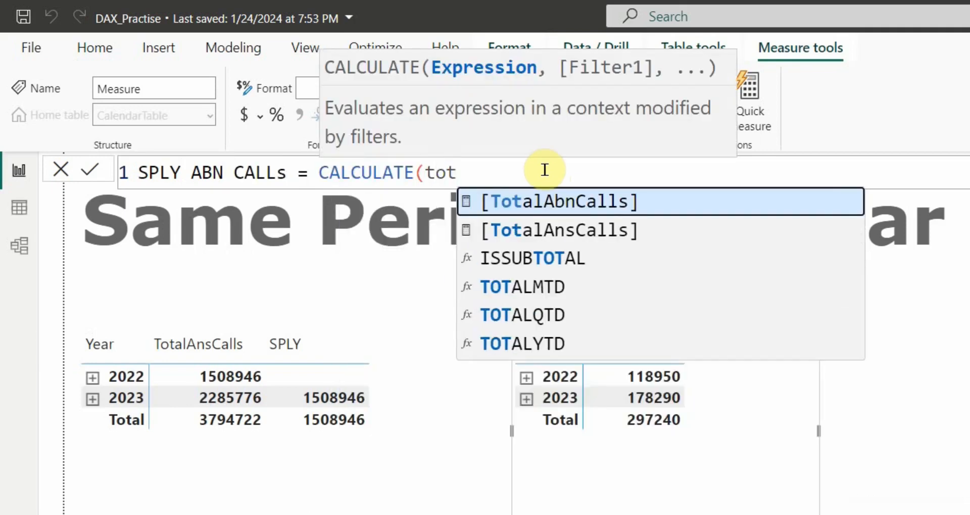
key("Down")
key("Up")
key("Tab")
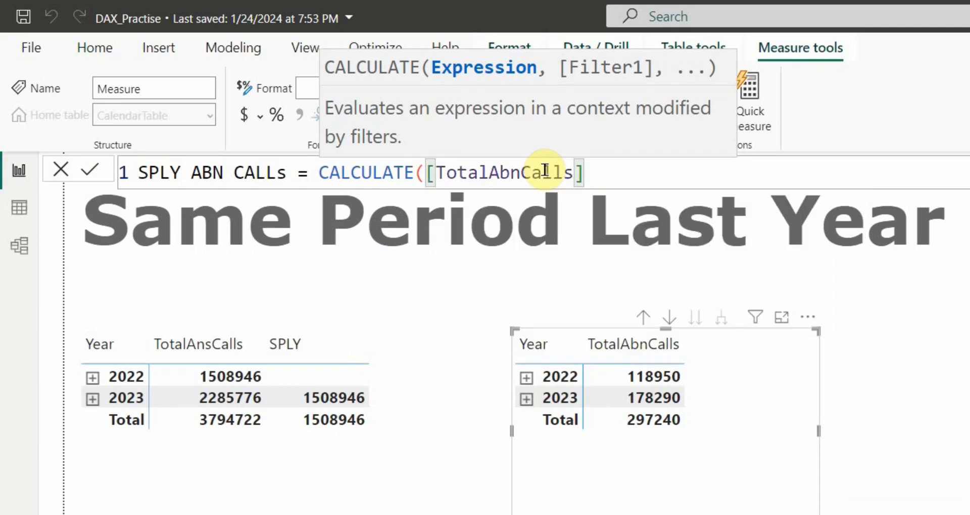
- Complete the SPLY ABN CALLs formula with the filter SAMEPERIODLASTYEAR(CalendarTable[Date]) and commit the measure
type(",same")
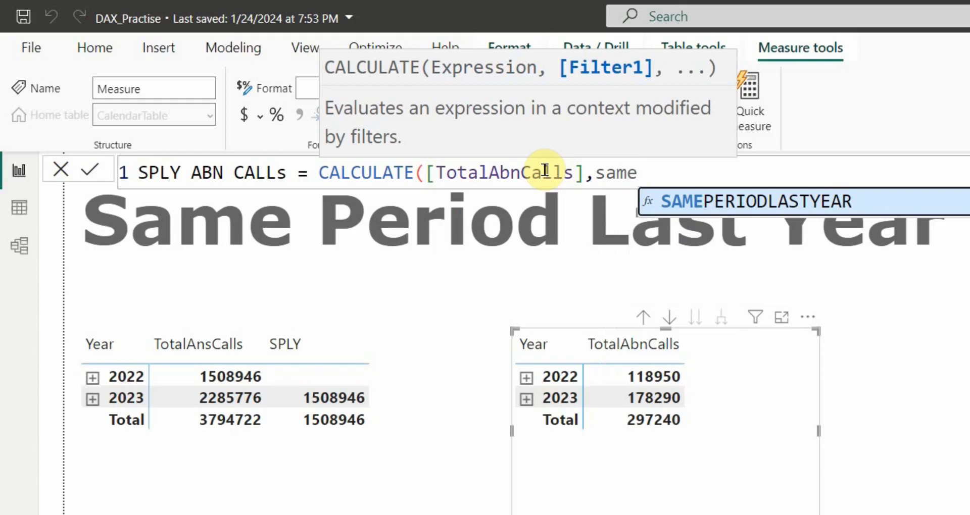
key("Tab")
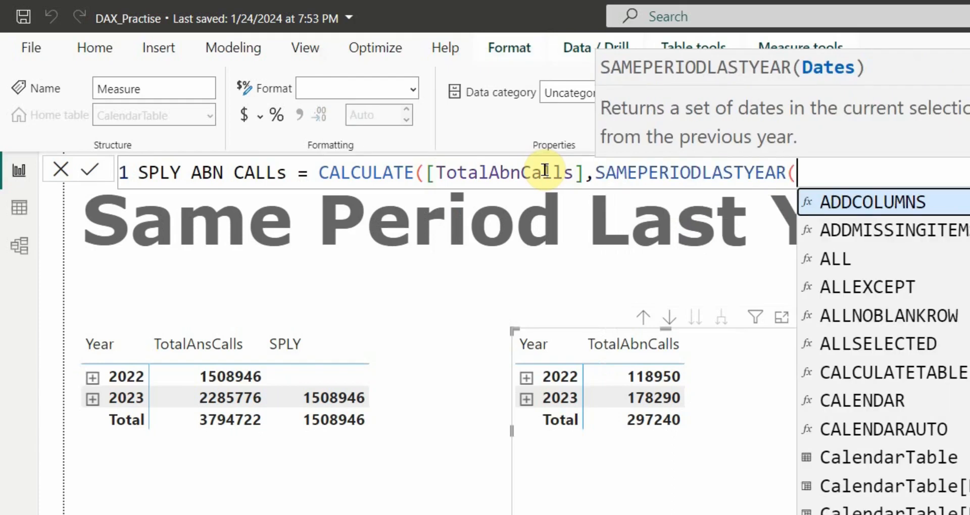
type("date")
key("Up")
key("Tab")
type(")")
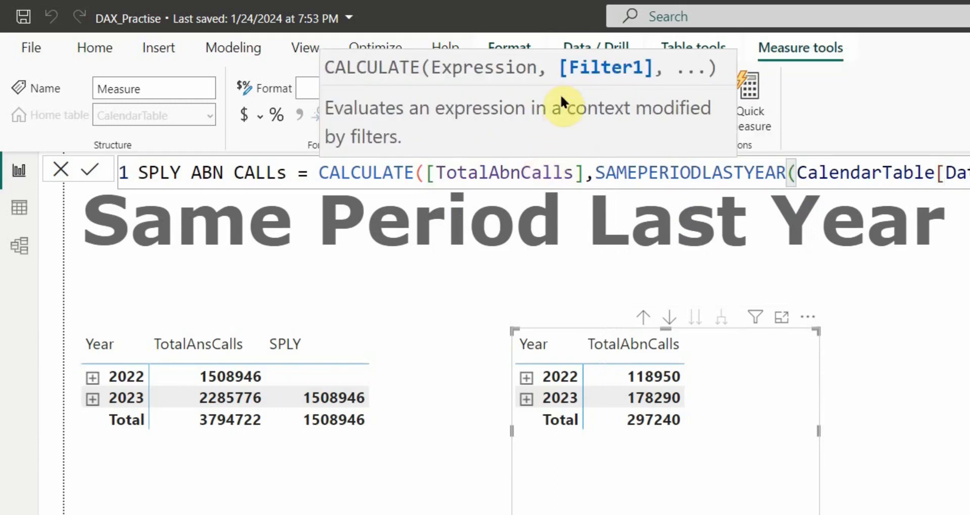
left_click(92, 170)
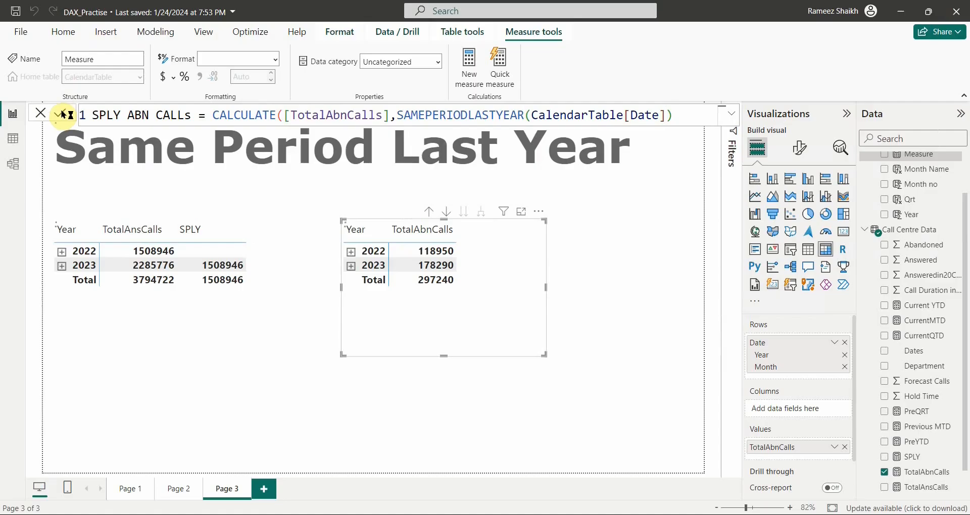
left_click(61, 114)
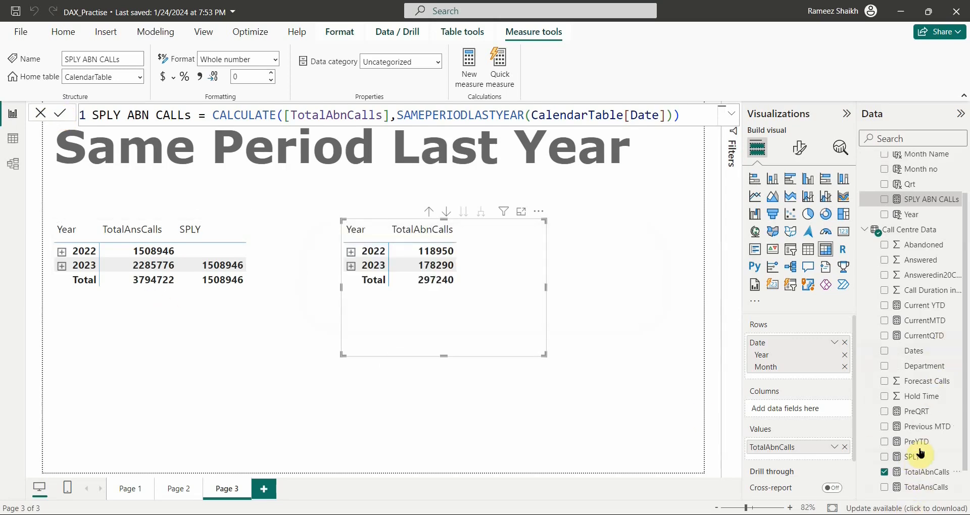
- Add the SPLY ABN CALLs measure to the TotalAbnCalls matrix and enlarge the matrix
left_click_drag(912, 205, 495, 267)
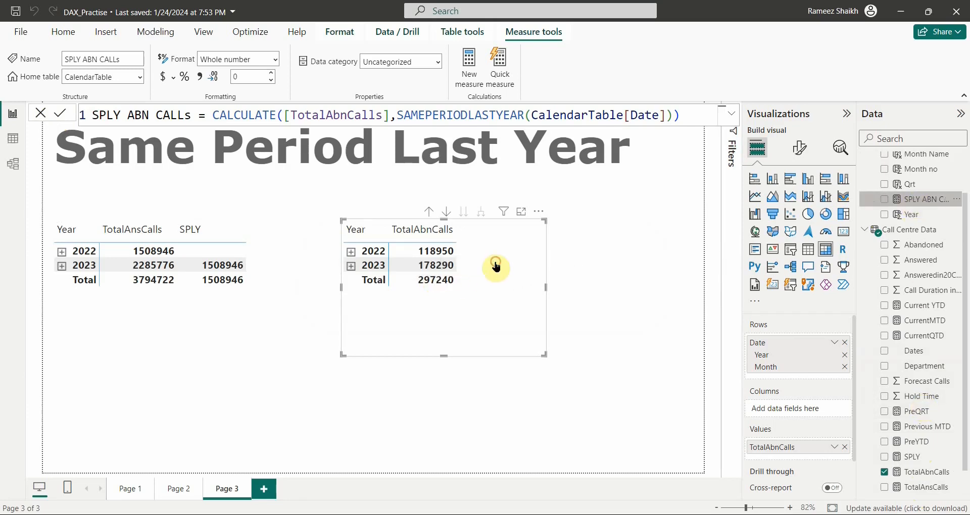
left_click_drag(546, 356, 645, 406)
- Compare the monthly SPLY ABN CALLs values of 2023 with the TotalAbnCalls values of 2022, and collapse 2022
left_click(350, 251)
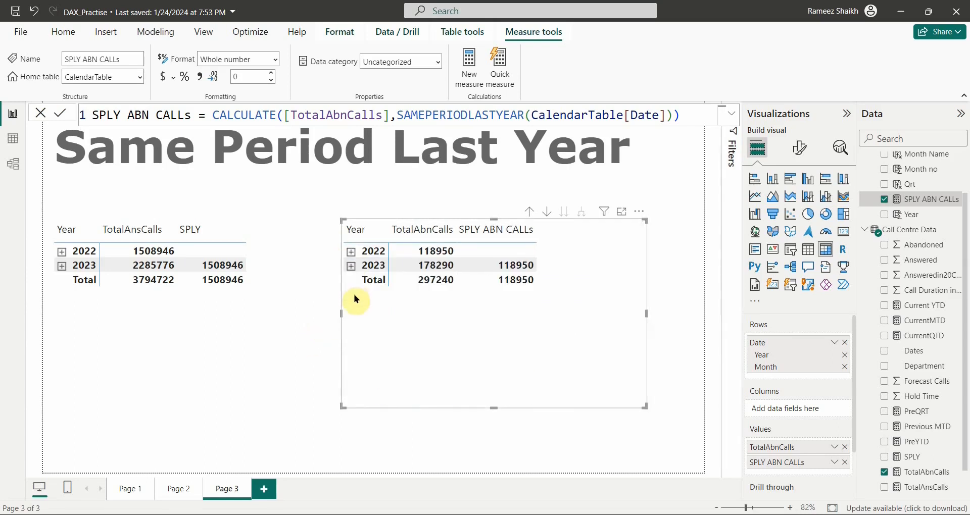
left_click(351, 267)
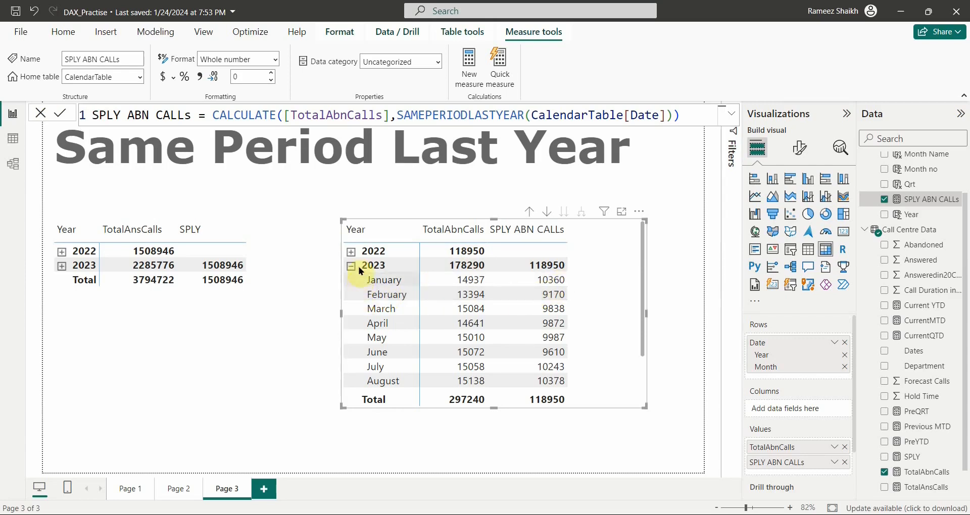
left_click(351, 252)
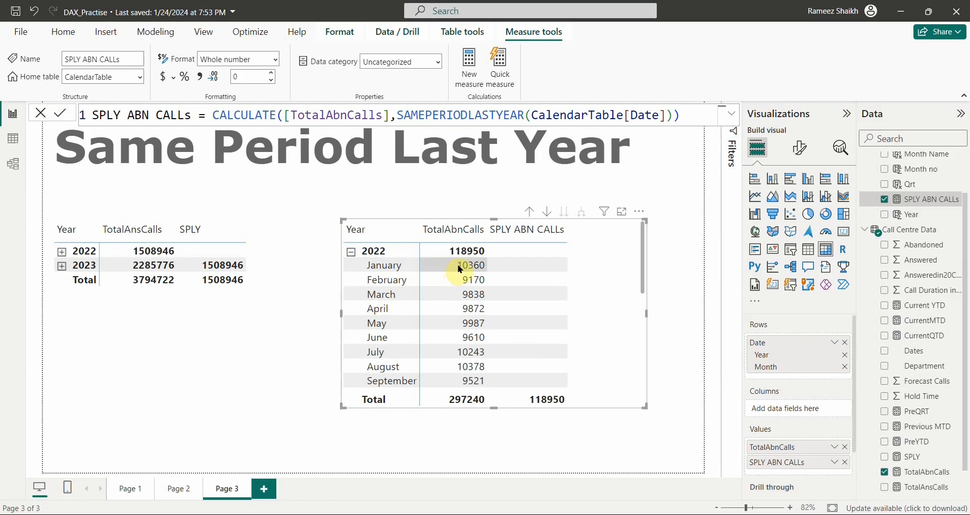
scroll(567, 369, "down", 4)
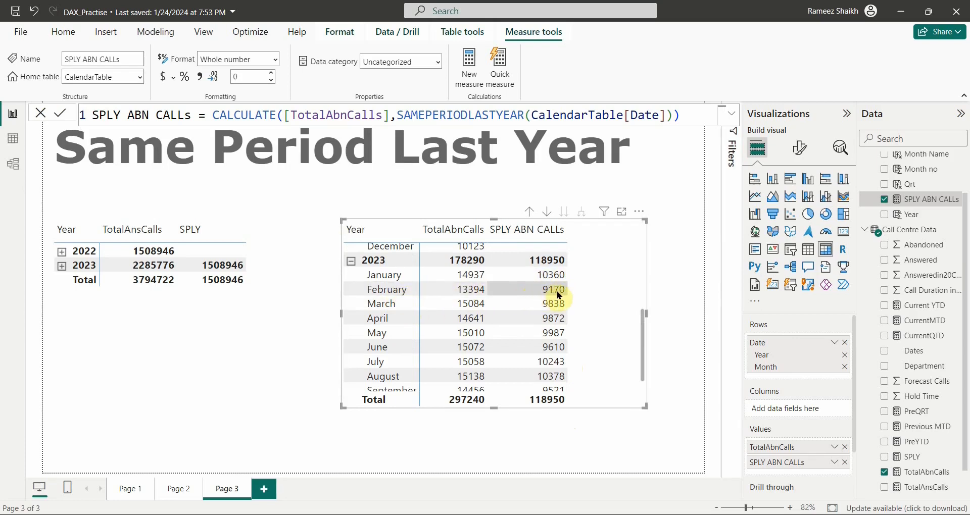
scroll(557, 290, "up", 5)
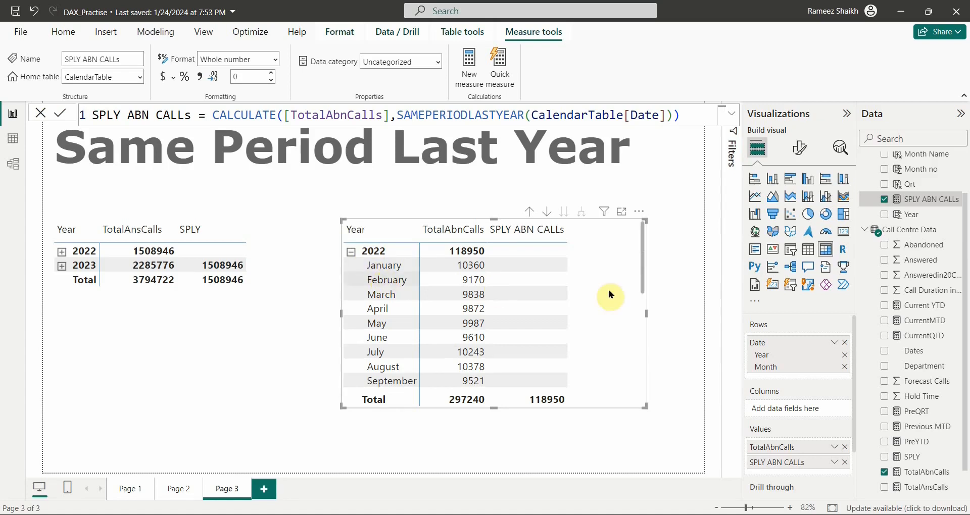
left_click(351, 252)
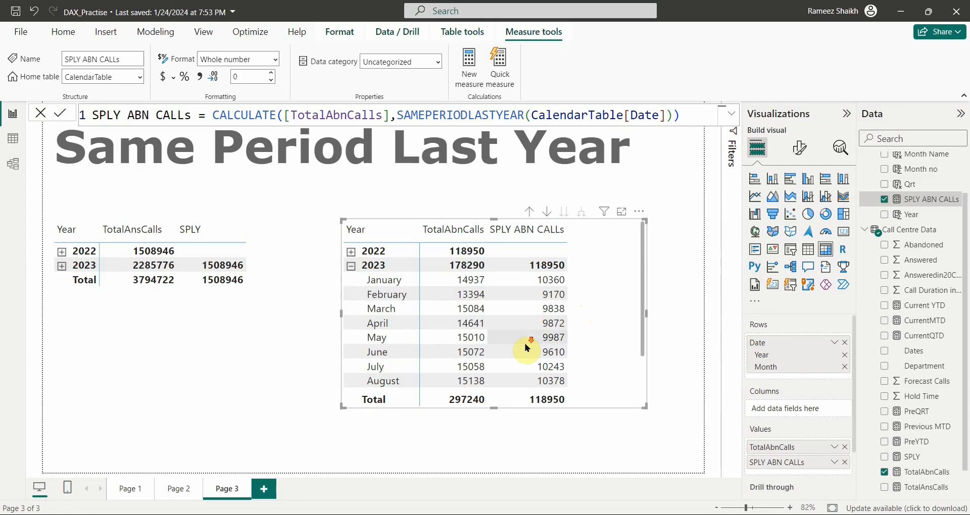
- Look through the 2023 months and make the abandoned calls matrix taller to fit more of them
scroll(525, 343, "down", 3)
scroll(525, 347, "up", 3)
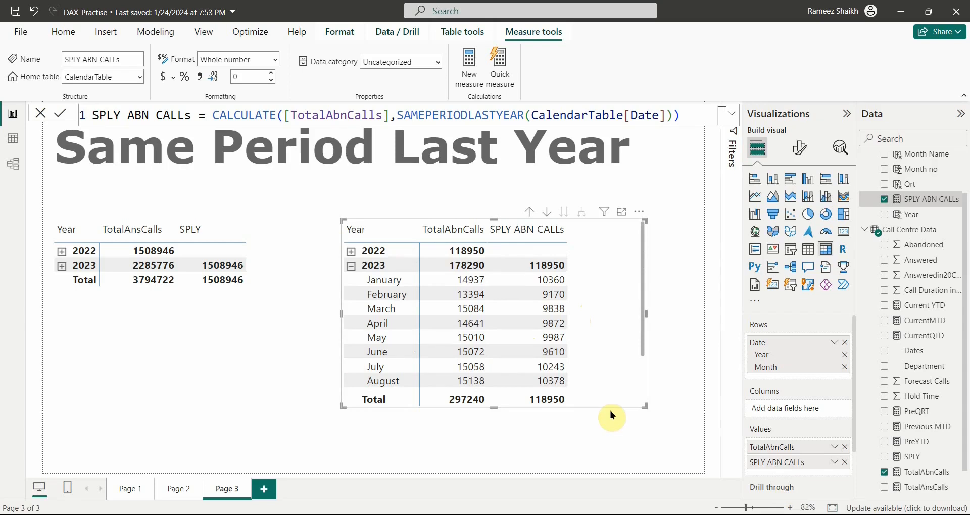
left_click_drag(644, 407, 651, 444)
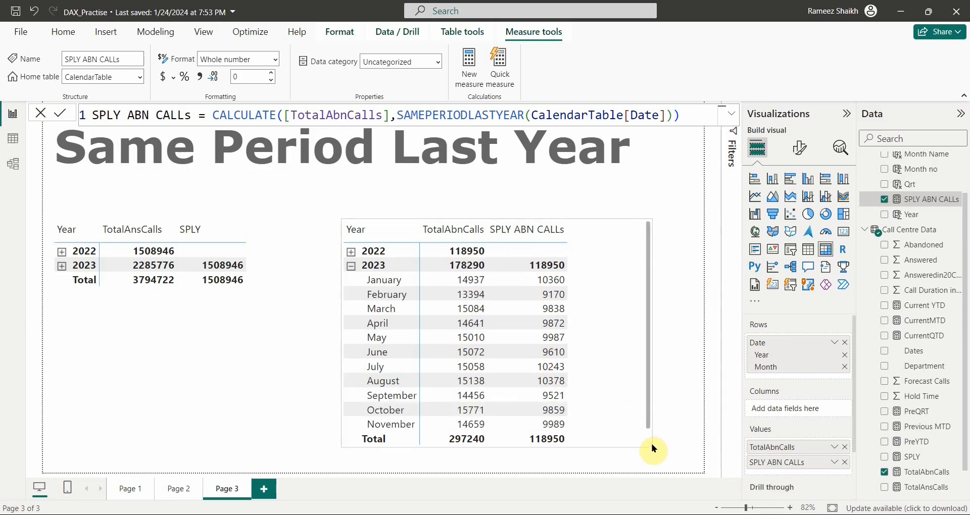